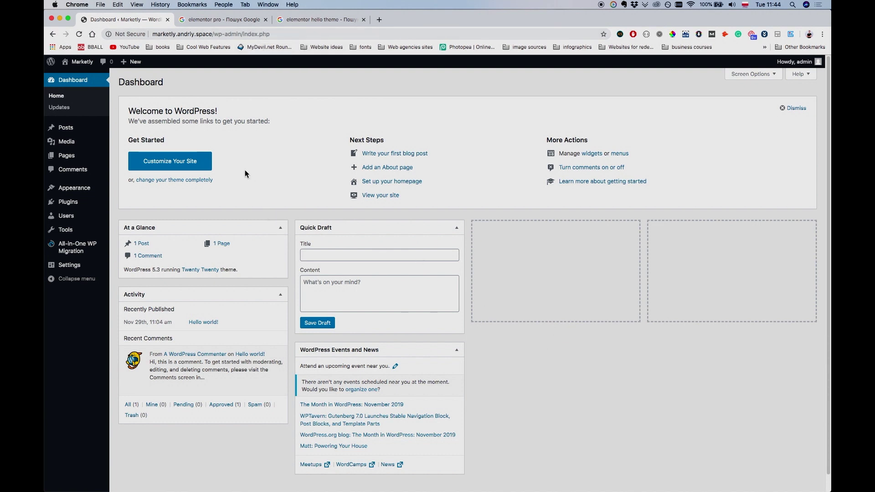
- Open the Installed Plugins list from the Plugins menu in the admin sidebar
{"action": "left_click_drag", "start_coordinate": [159, 269], "coordinate": [150, 269]}
{"action": "left_click", "coordinate": [151, 269]}
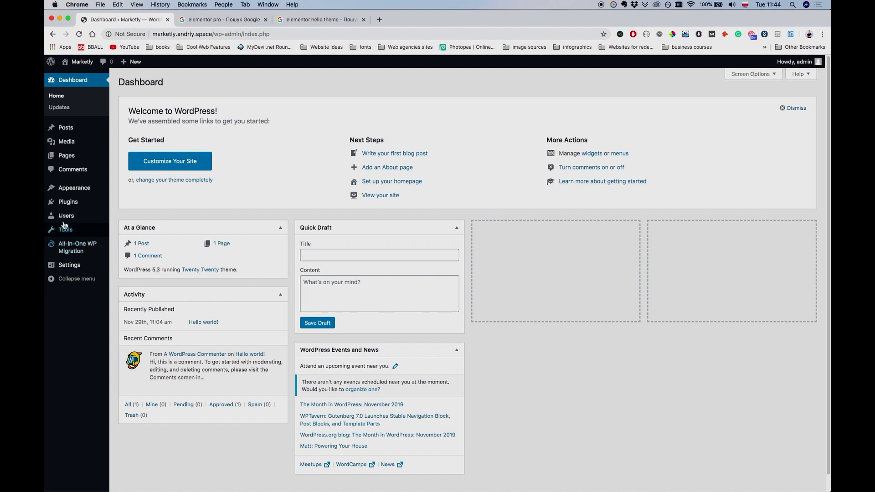
{"action": "mouse_move", "coordinate": [79, 202]}
{"action": "left_click", "coordinate": [135, 203]}
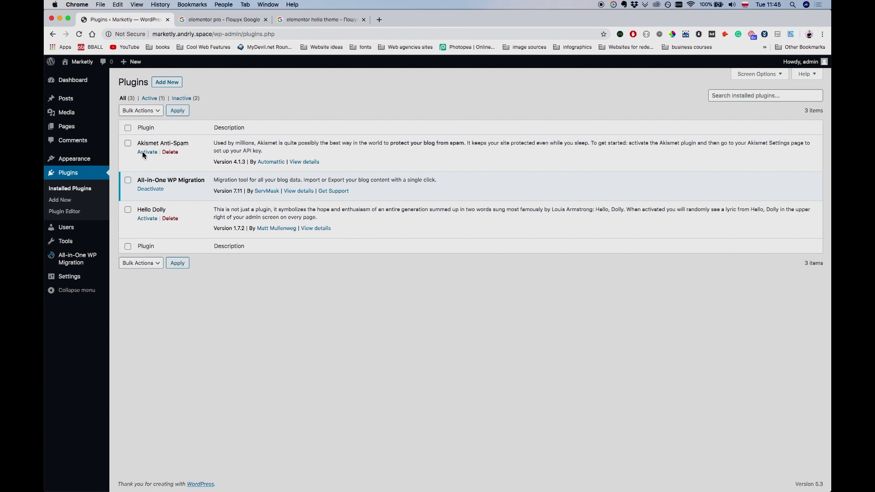
- Go to the Add New plugins page
{"action": "left_click", "coordinate": [69, 202]}
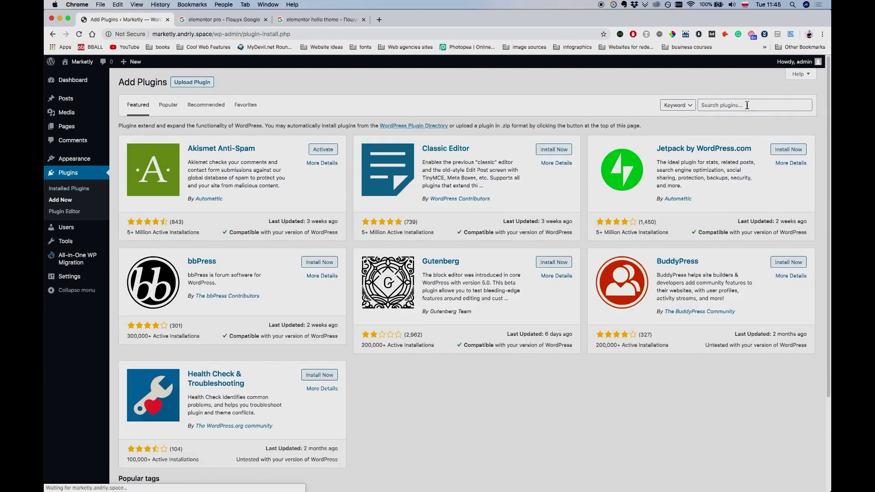
- Search 'elementor', install and activate Elementor Page Builder, and dismiss its welcome screen
{"action": "left_click", "coordinate": [748, 105]}
{"action": "type", "text": "e"}
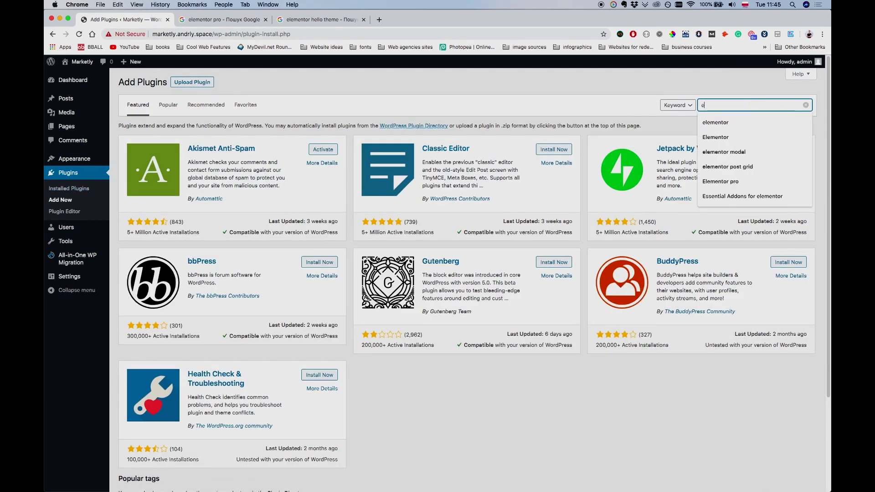
{"action": "type", "text": "lementor"}
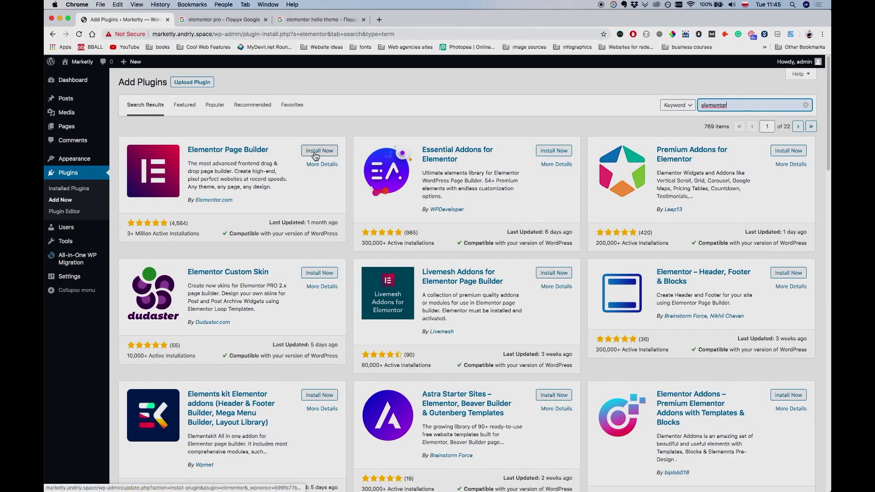
{"action": "left_click", "coordinate": [315, 152]}
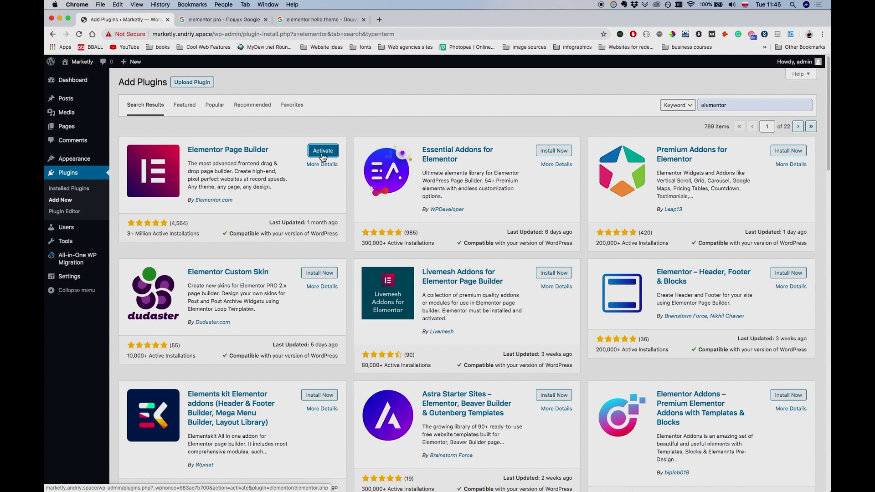
{"action": "left_click", "coordinate": [324, 153]}
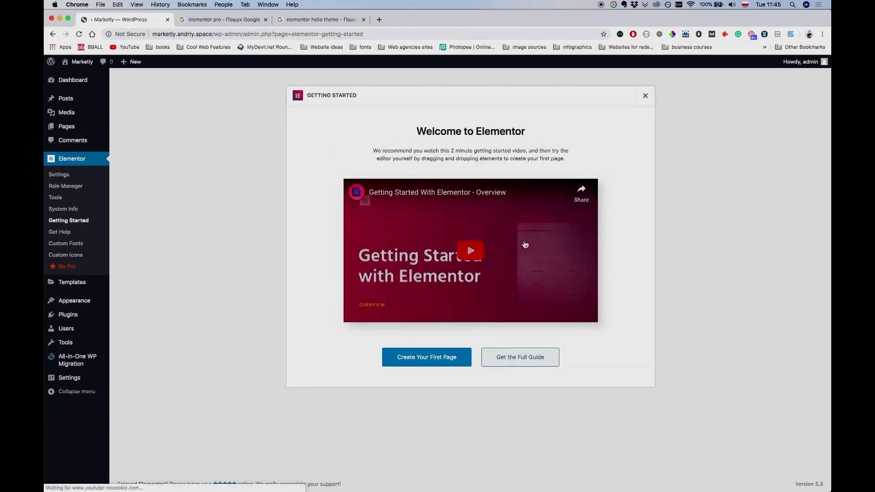
{"action": "left_click", "coordinate": [645, 96]}
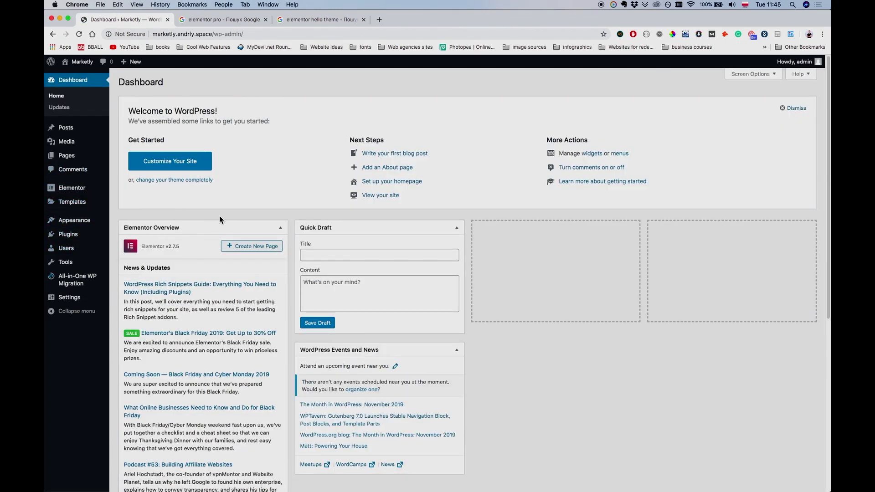
{"action": "left_click", "coordinate": [211, 20]}
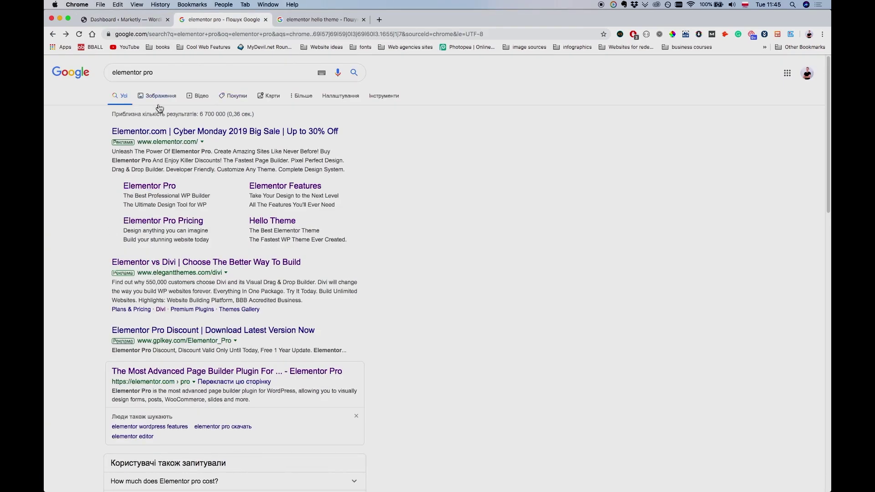
- Open the Elementor Pro page on elementor.com from the 'elementor pro' Google results
{"action": "left_click", "coordinate": [162, 72]}
{"action": "left_click", "coordinate": [573, 224]}
{"action": "scroll", "coordinate": [483, 305], "scroll_direction": "down", "scroll_amount": 5}
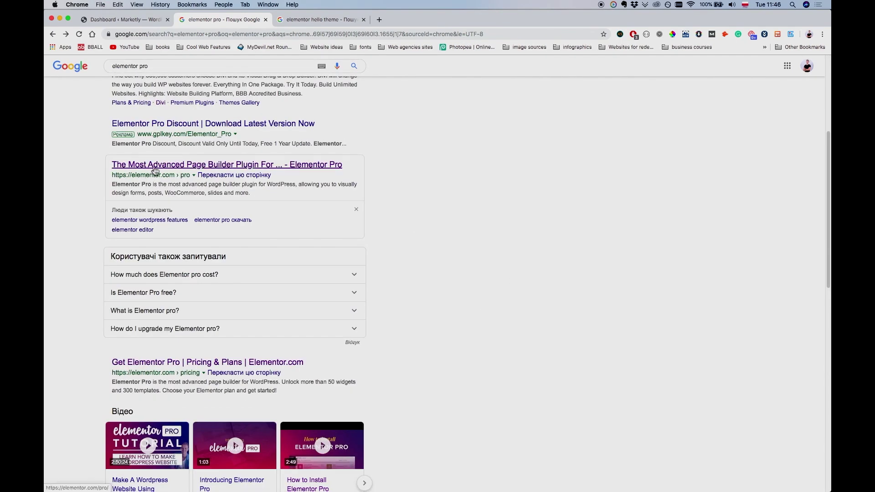
{"action": "left_click", "coordinate": [186, 166]}
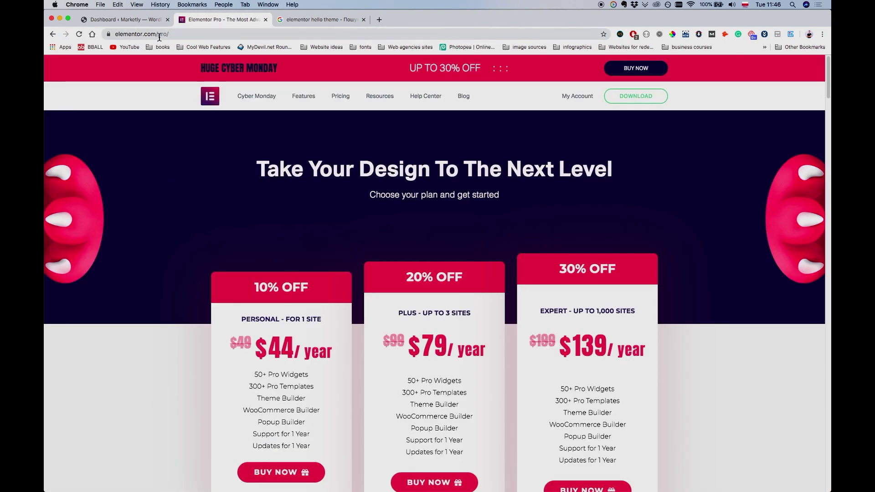
- Dismiss the Cyber Monday sale popup and go to the My Account login page
{"action": "scroll", "coordinate": [682, 365], "scroll_direction": "down", "scroll_amount": 1}
{"action": "scroll", "coordinate": [682, 365], "scroll_direction": "down", "scroll_amount": 2}
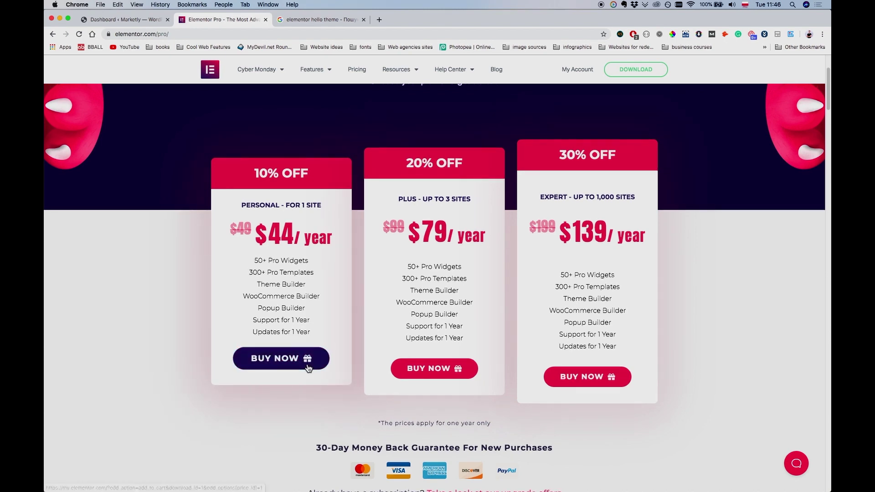
{"action": "scroll", "coordinate": [519, 158], "scroll_direction": "up", "scroll_amount": 3}
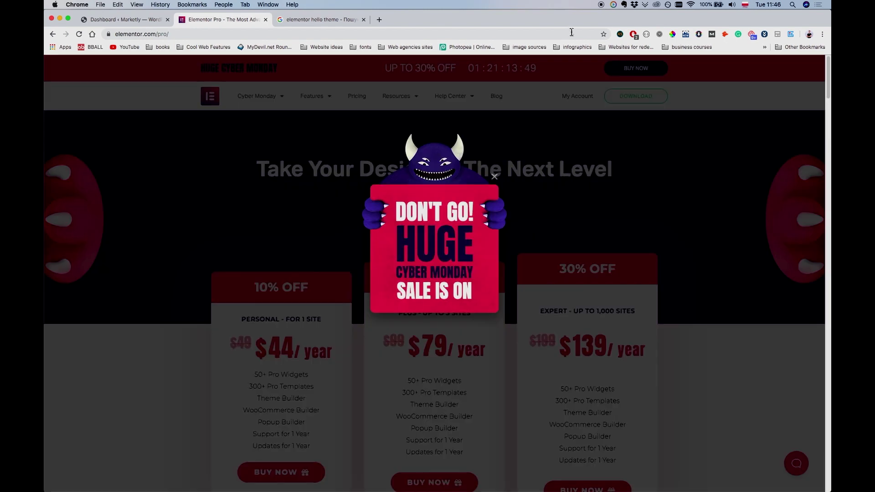
{"action": "left_click", "coordinate": [495, 176]}
{"action": "left_click", "coordinate": [579, 96]}
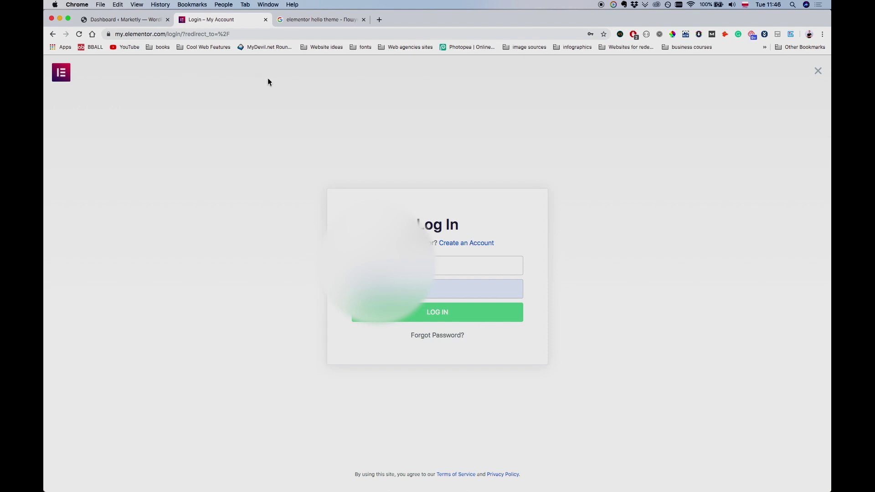
- Choose elementor-pro-2.7.3.zip from the MS Course folder in the Upload Plugin form
{"action": "left_click", "coordinate": [110, 23]}
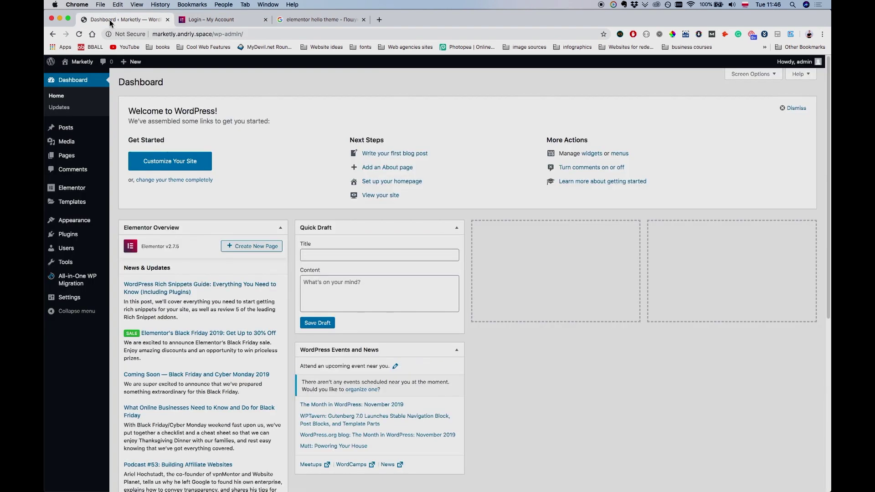
{"action": "mouse_move", "coordinate": [87, 193]}
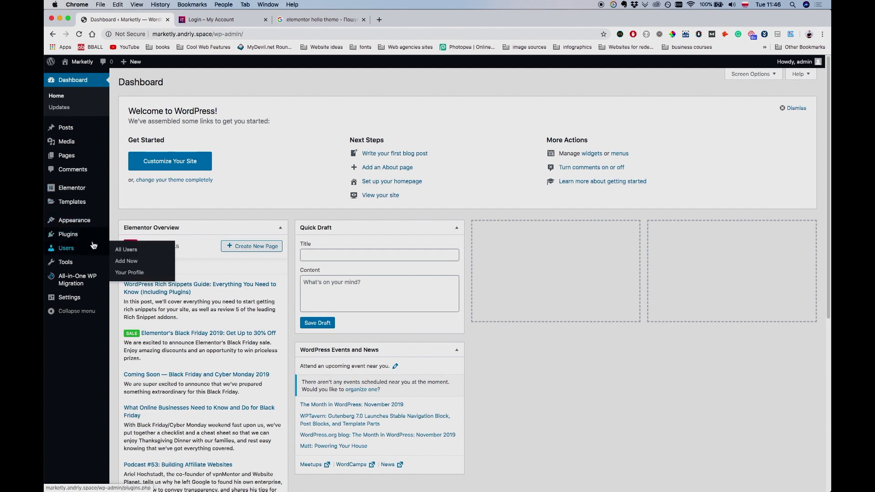
{"action": "mouse_move", "coordinate": [87, 236]}
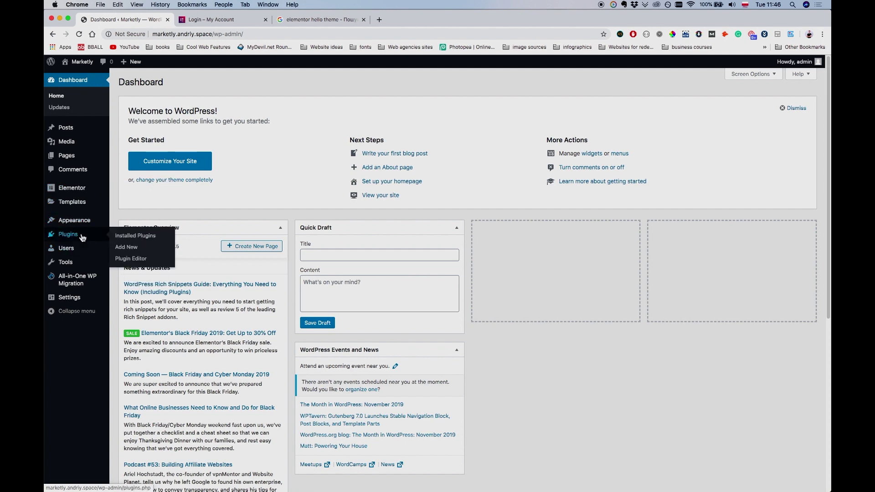
{"action": "left_click", "coordinate": [130, 247]}
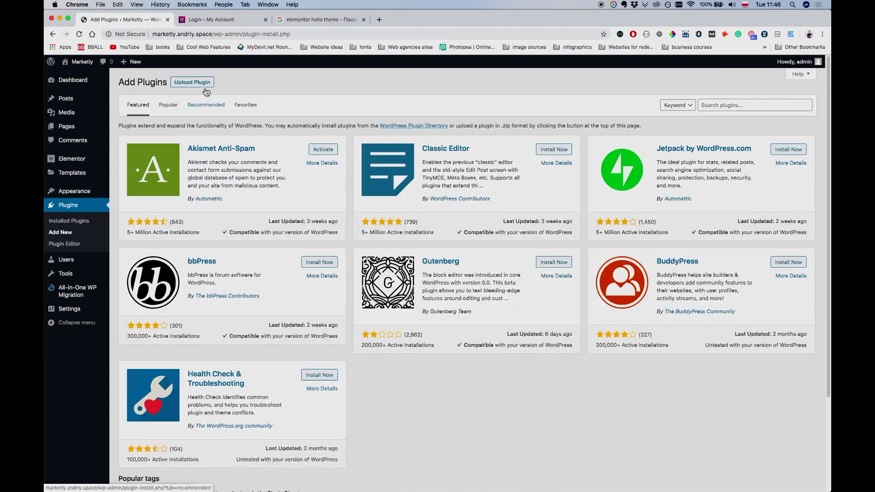
{"action": "left_click", "coordinate": [200, 84]}
{"action": "left_click", "coordinate": [418, 158]}
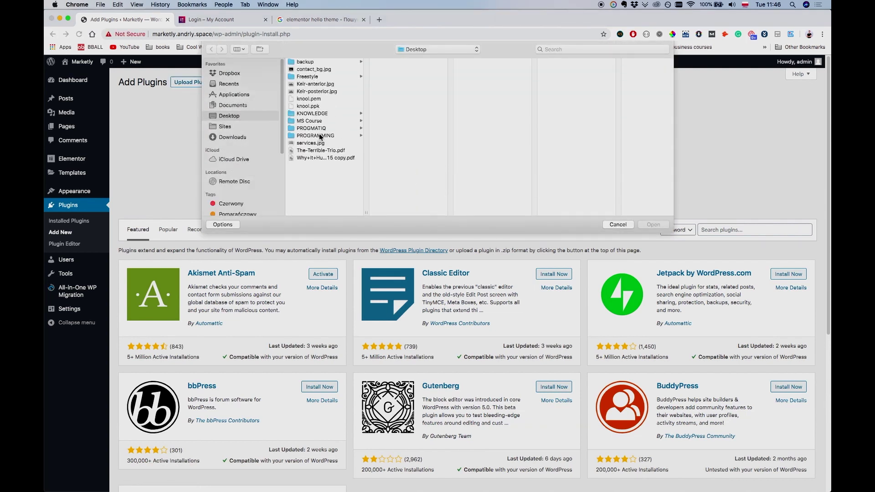
{"action": "left_click", "coordinate": [319, 121]}
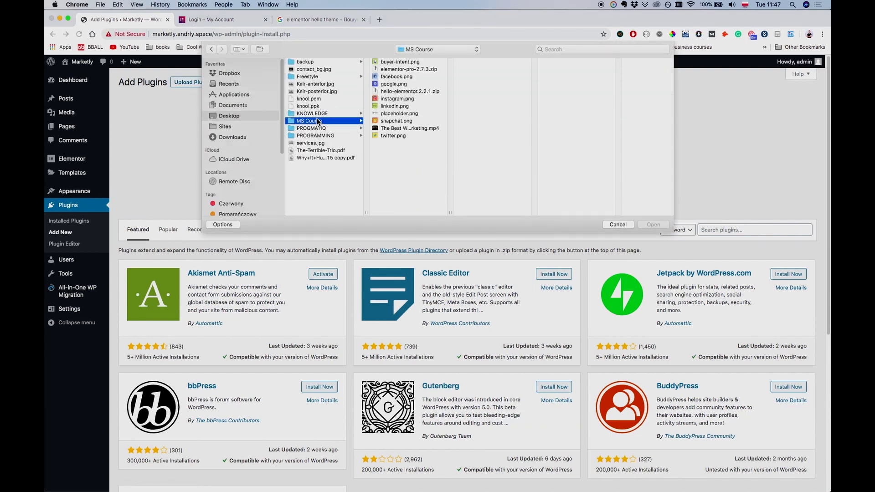
{"action": "left_click", "coordinate": [427, 69]}
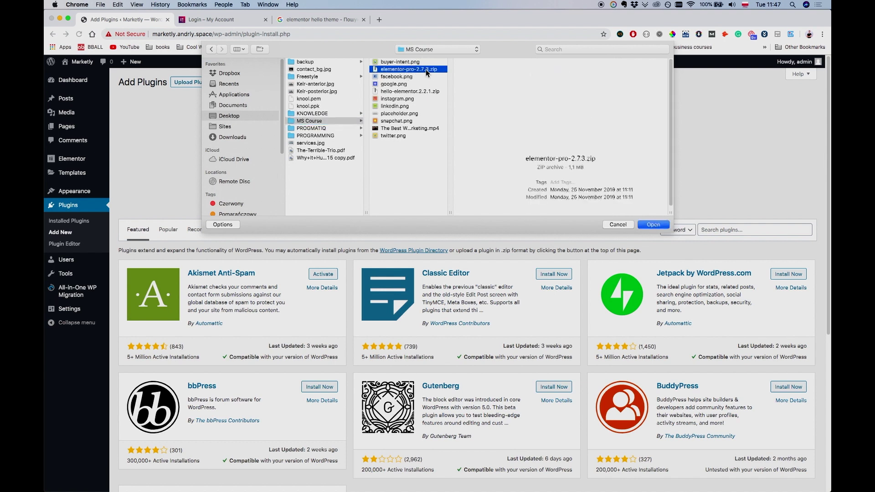
{"action": "left_click", "coordinate": [658, 226]}
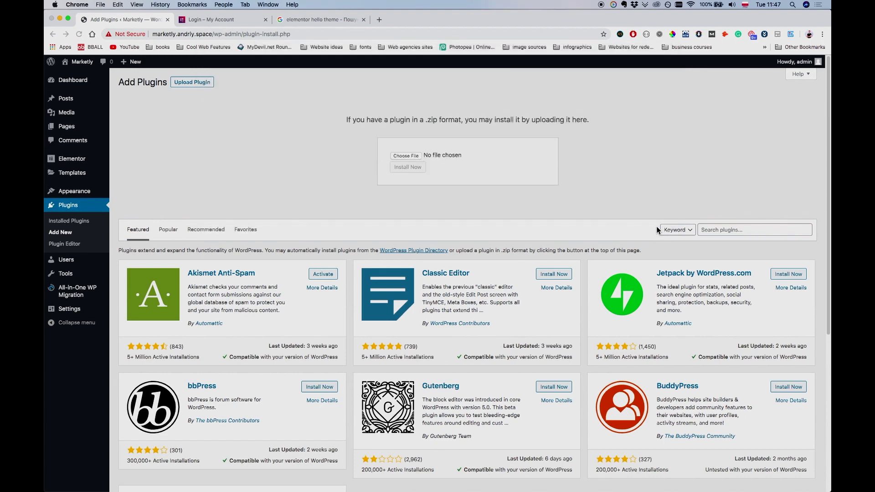
- Install and activate Elementor Pro, then start Connect & Activate for its licence
{"action": "left_click", "coordinate": [400, 169]}
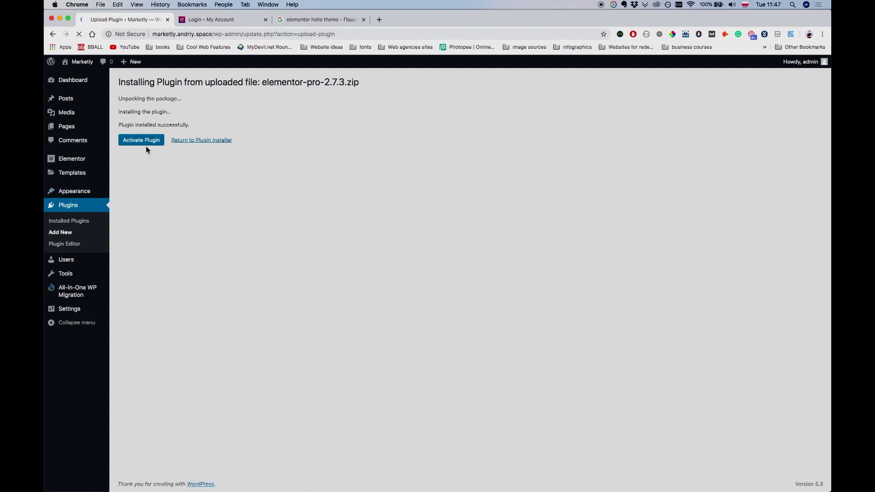
{"action": "left_click", "coordinate": [147, 143]}
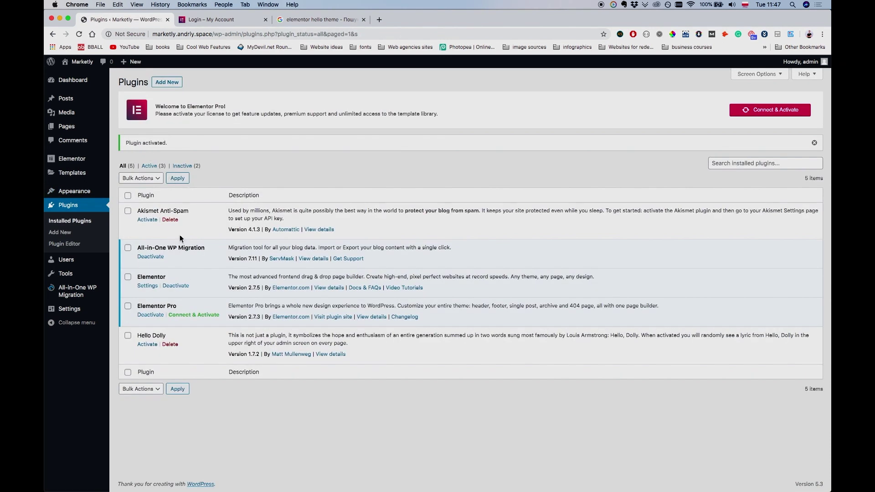
{"action": "left_click", "coordinate": [193, 317]}
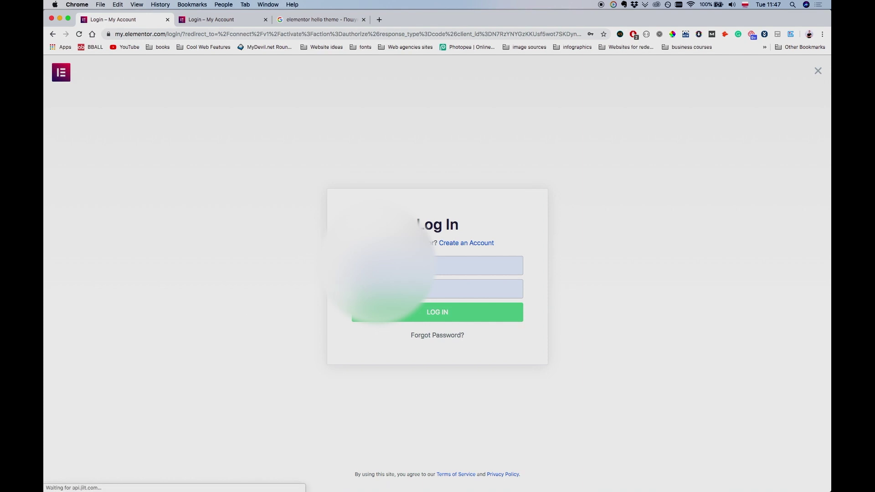
- Focus the login email field, then move between the search results and Elementor login tabs
{"action": "left_click", "coordinate": [378, 265]}
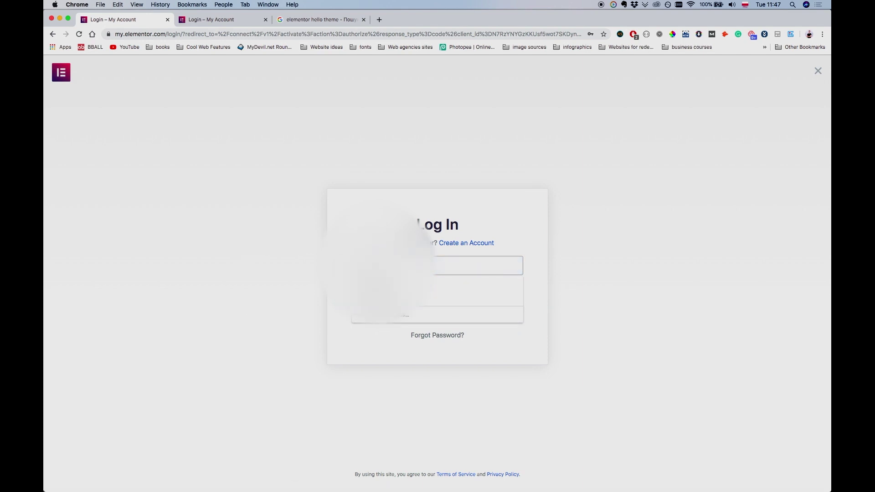
{"action": "left_click", "coordinate": [54, 34]}
{"action": "left_click", "coordinate": [301, 19]}
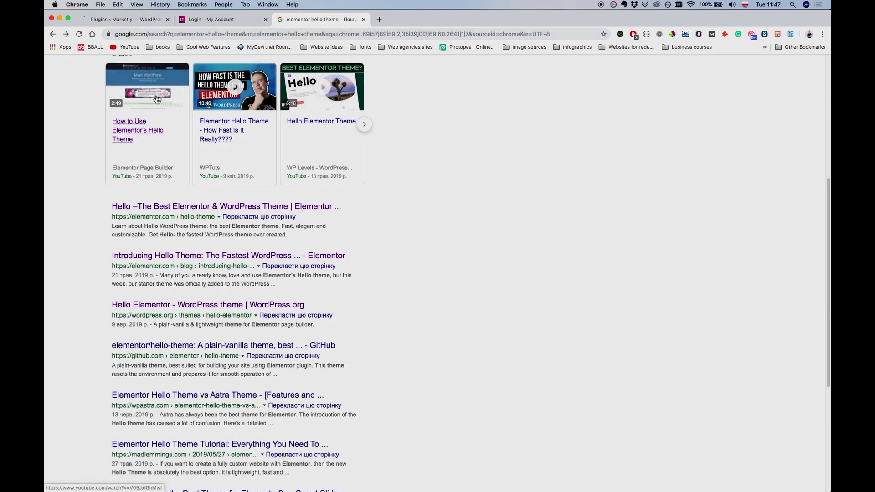
{"action": "scroll", "coordinate": [156, 99], "scroll_direction": "up", "scroll_amount": 5}
{"action": "left_click", "coordinate": [228, 20]}
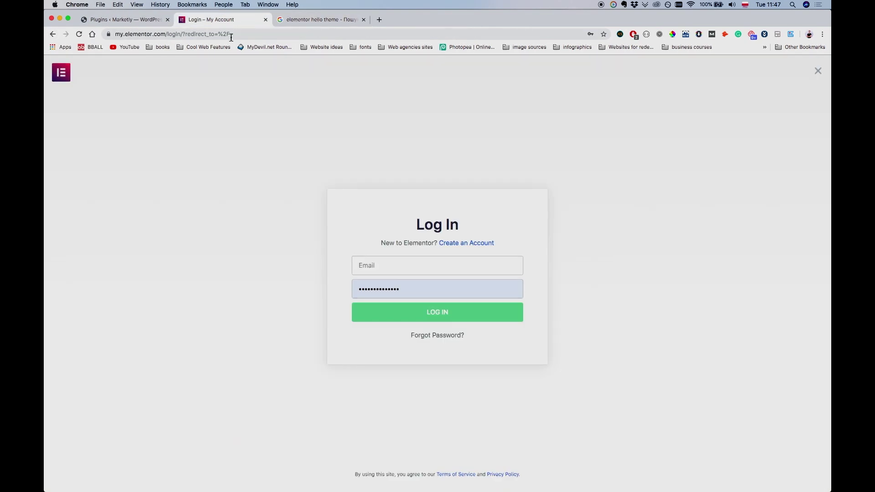
- In a new tab, search 'how to activate elementor pro license' and open the 'How to Install Elementor Pro' video
{"action": "key", "text": "super+t"}
{"action": "type", "text": "how to "}
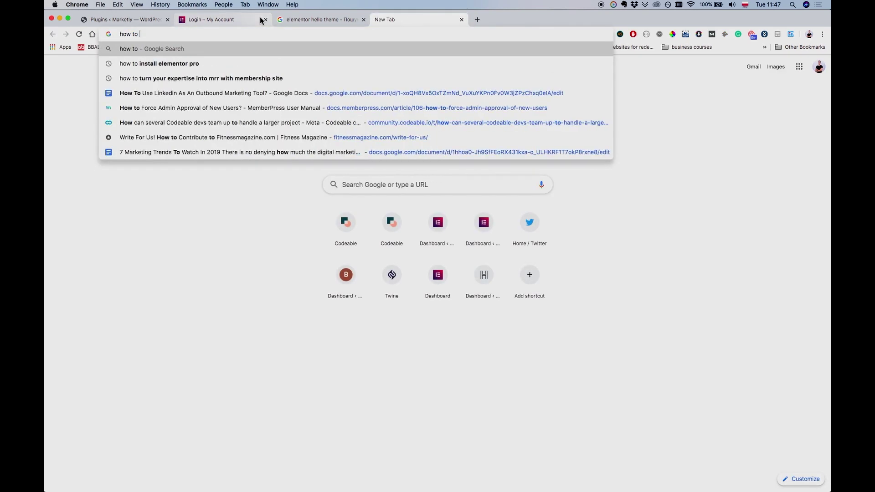
{"action": "type", "text": "activate elemento"}
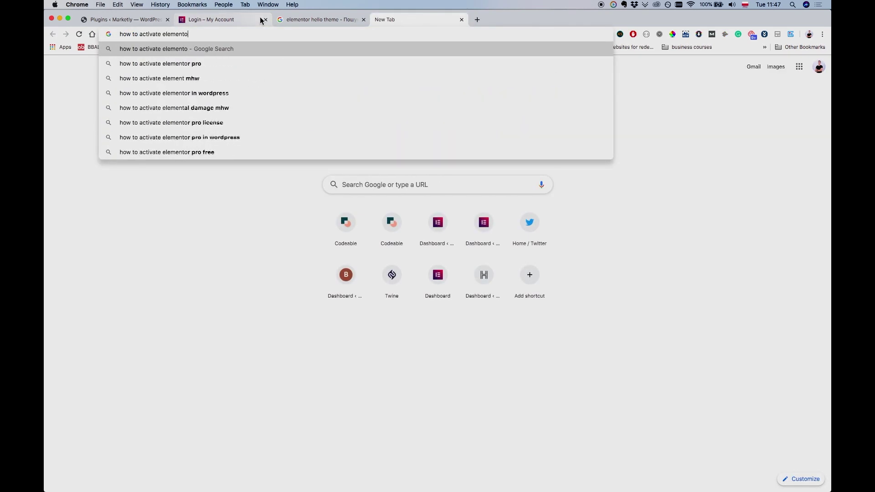
{"action": "type", "text": "r pro"}
{"action": "key", "text": "Down"}
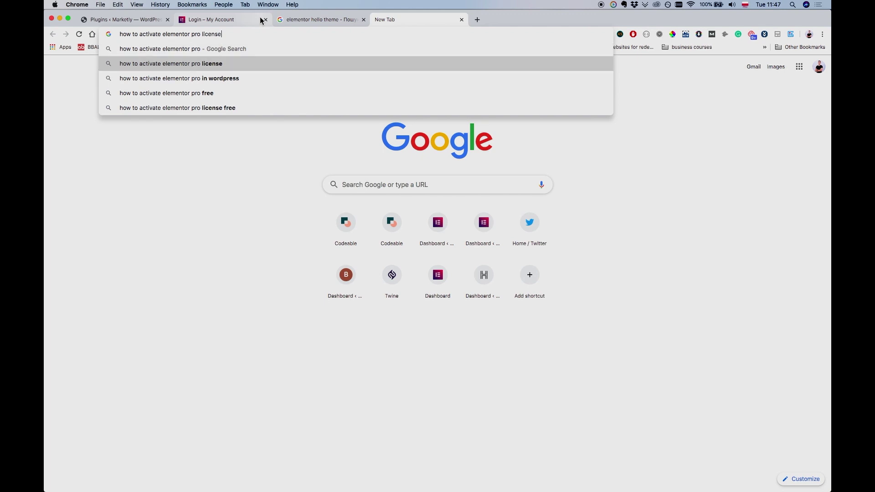
{"action": "key", "text": "Return"}
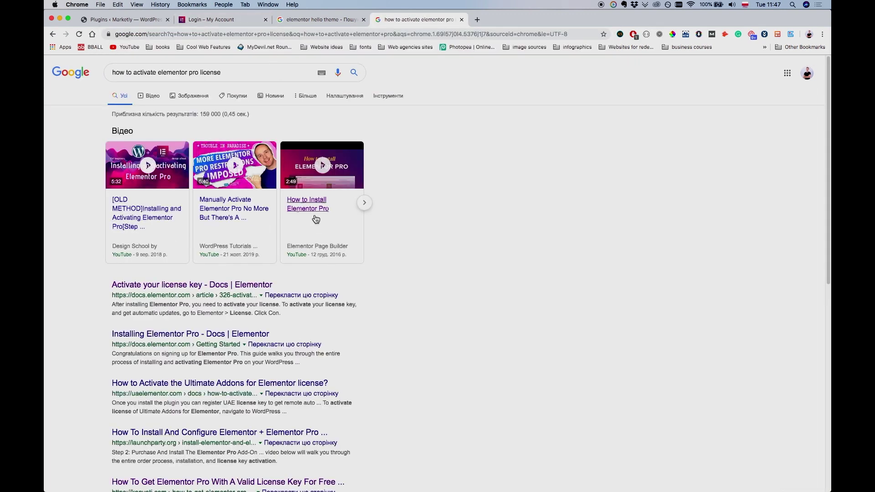
{"action": "left_click", "coordinate": [316, 217]}
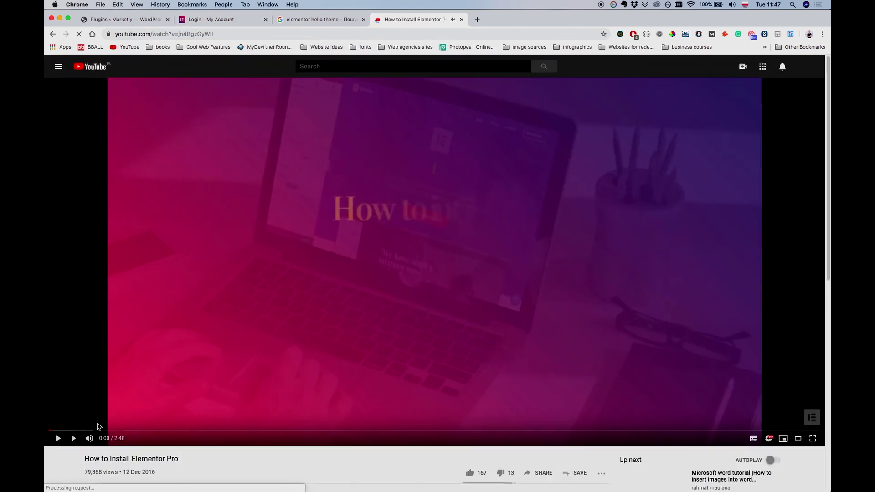
- Mute the tutorial and scrub through its My Account, license key and License settings sections
{"action": "left_click", "coordinate": [88, 439]}
{"action": "left_click", "coordinate": [386, 430]}
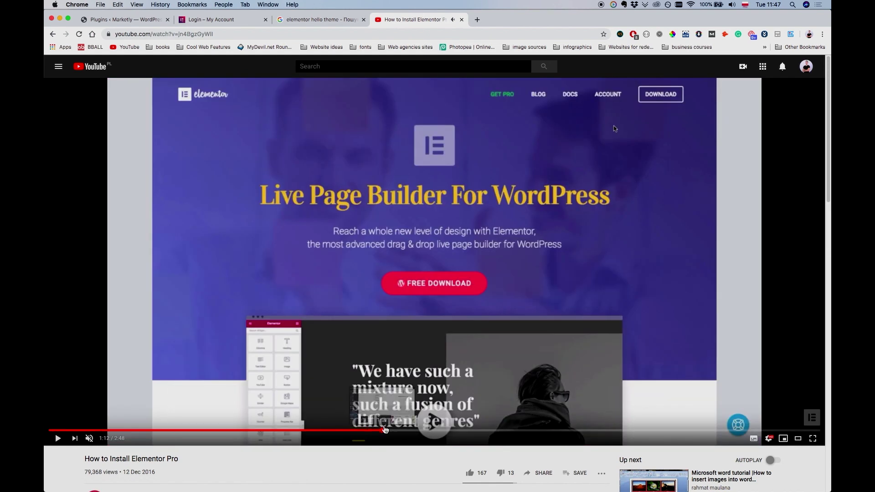
{"action": "left_click_drag", "start_coordinate": [385, 430], "coordinate": [587, 431]}
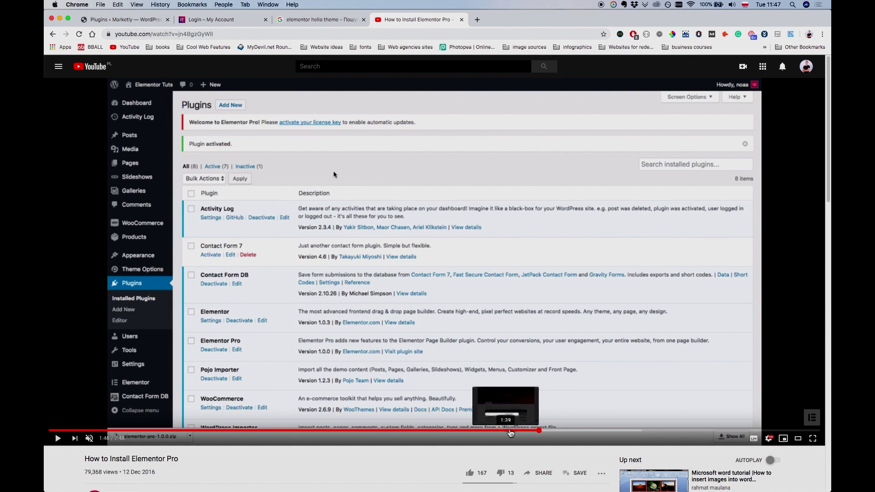
{"action": "key", "text": "Left"}
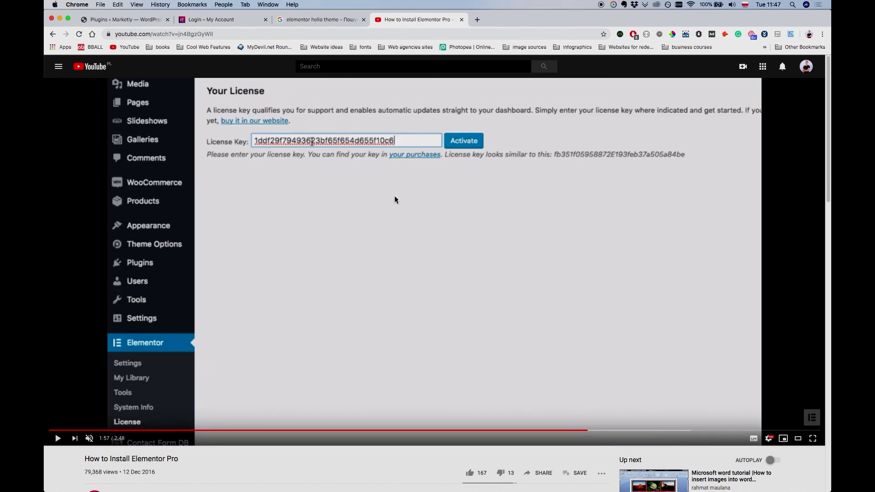
{"action": "left_click_drag", "start_coordinate": [537, 431], "coordinate": [505, 432]}
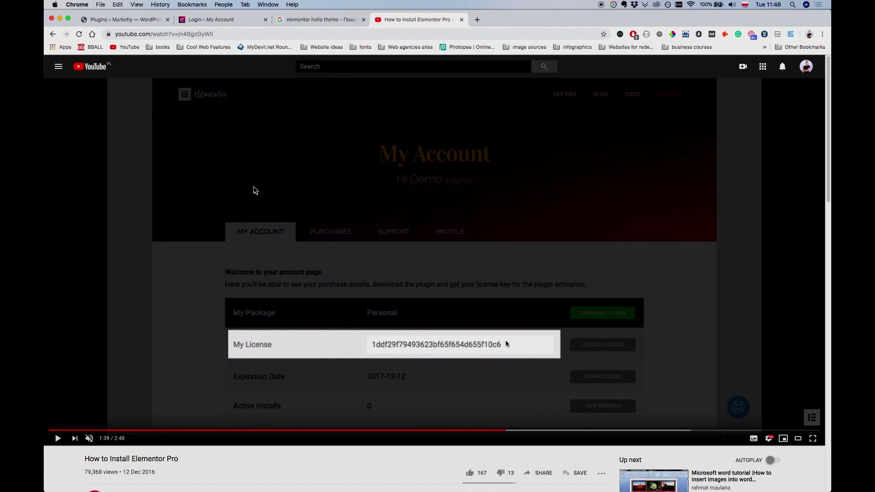
{"action": "left_click", "coordinate": [572, 431]}
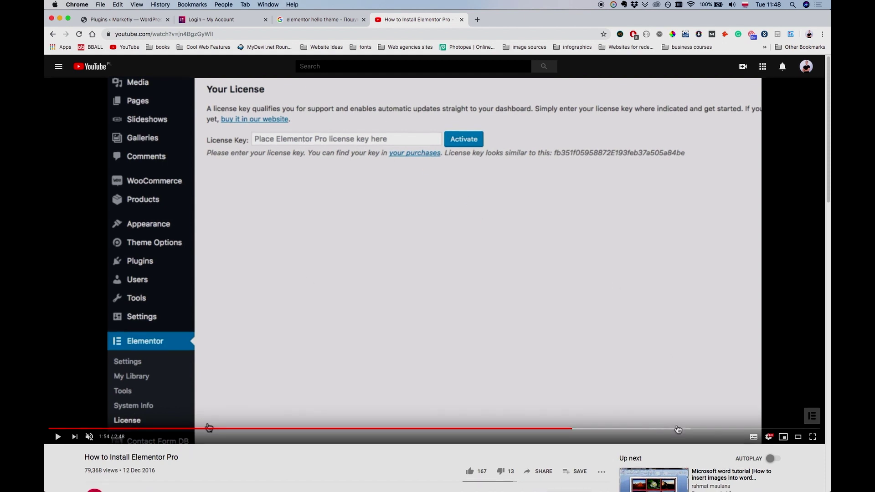
{"action": "left_click", "coordinate": [627, 430]}
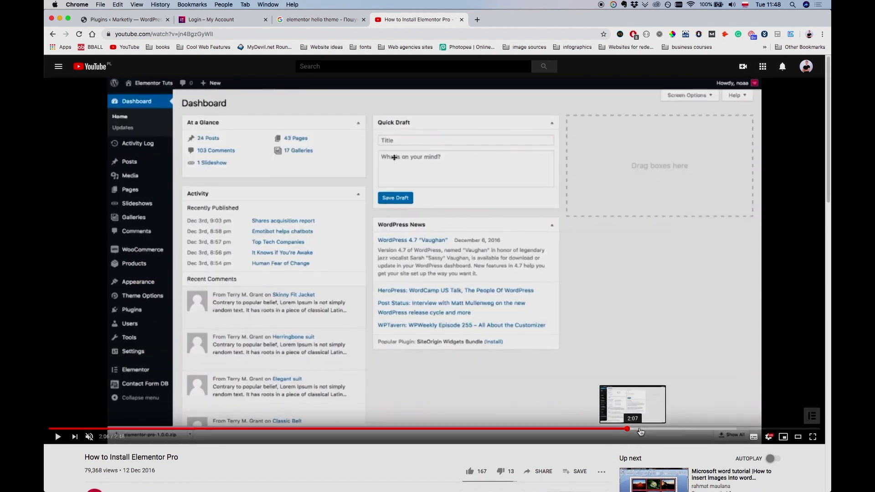
- Close the video search and Elementor login tabs, returning to the 'elementor hello theme' results
{"action": "left_click", "coordinate": [53, 35]}
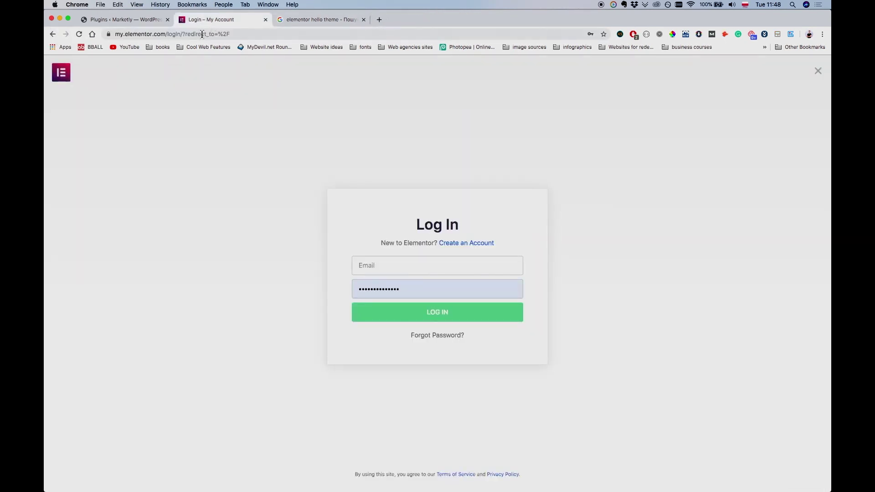
{"action": "key", "text": "super+w"}
{"action": "left_click", "coordinate": [126, 22]}
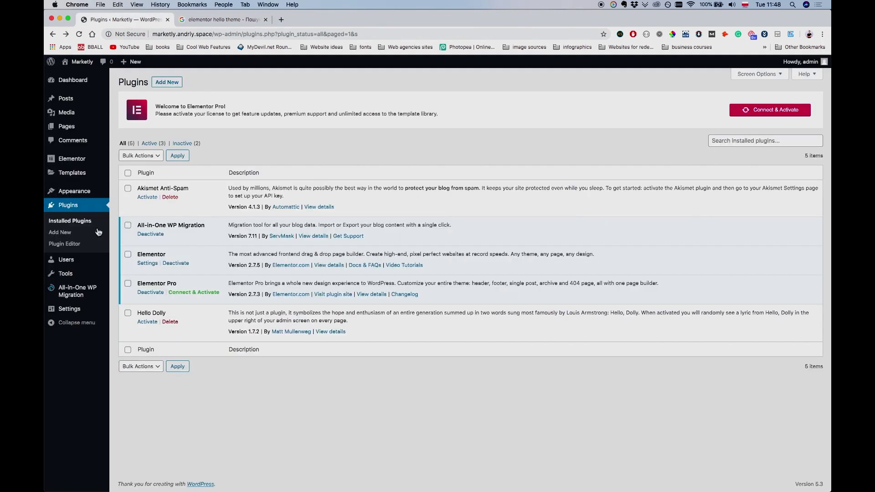
{"action": "left_click", "coordinate": [216, 20]}
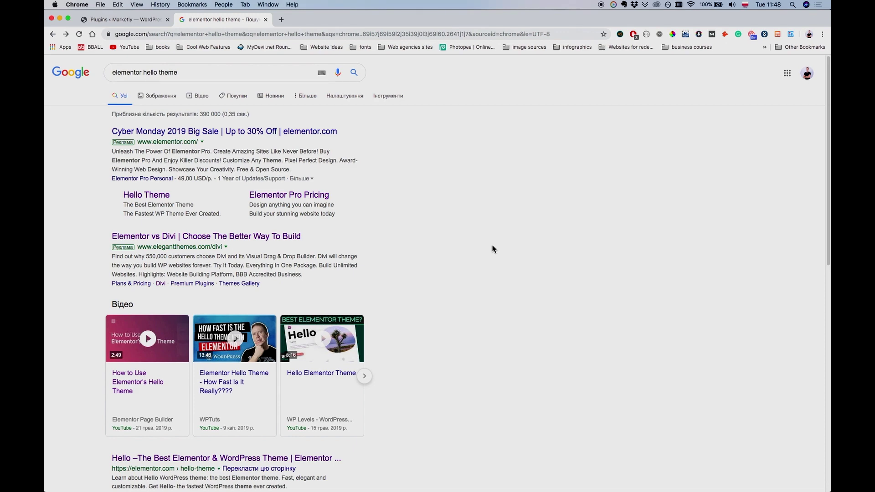
{"action": "scroll", "coordinate": [492, 249], "scroll_direction": "down", "scroll_amount": 3}
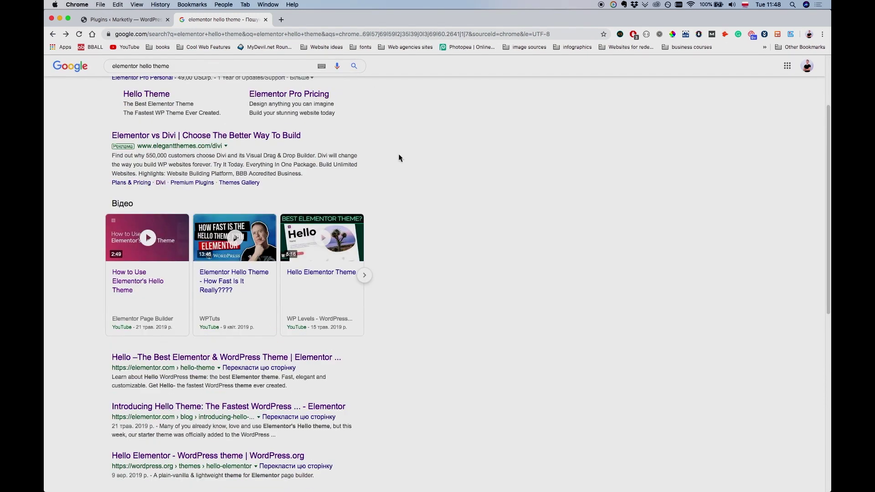
{"action": "scroll", "coordinate": [398, 157], "scroll_direction": "up", "scroll_amount": 3}
{"action": "scroll", "coordinate": [500, 211], "scroll_direction": "down", "scroll_amount": 3}
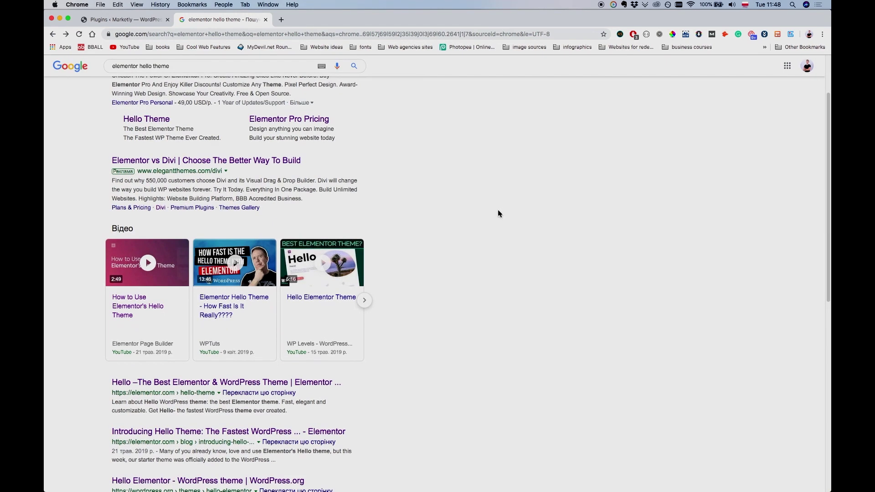
{"action": "scroll", "coordinate": [230, 374], "scroll_direction": "down", "scroll_amount": 1}
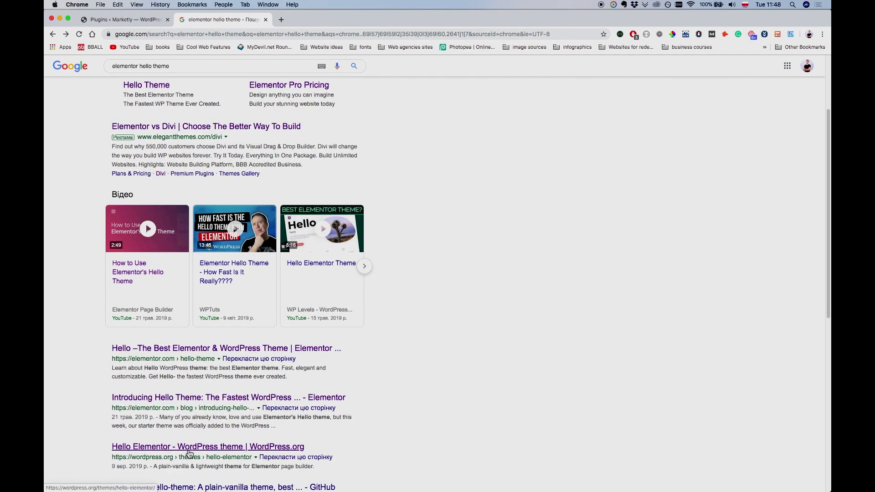
- Open the Hello Elementor theme page on WordPress.org, then return to the WordPress Plugins tab
{"action": "left_click", "coordinate": [190, 452]}
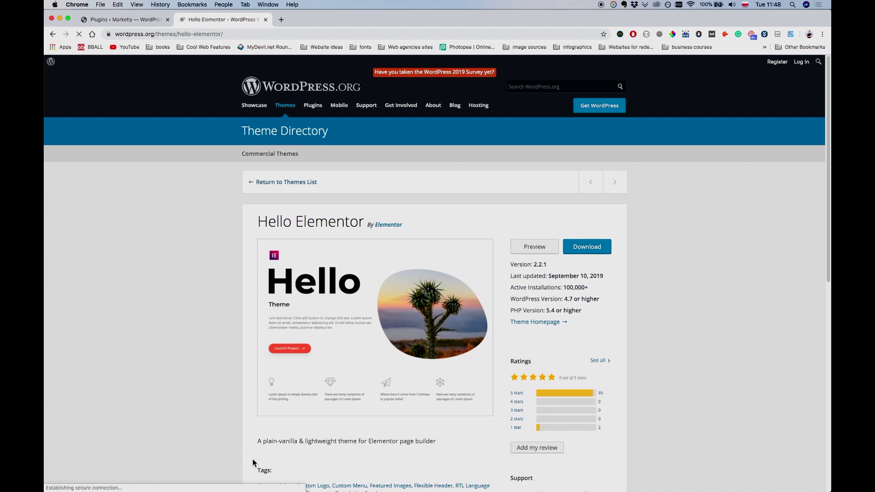
{"action": "left_click_drag", "start_coordinate": [243, 34], "coordinate": [175, 34]}
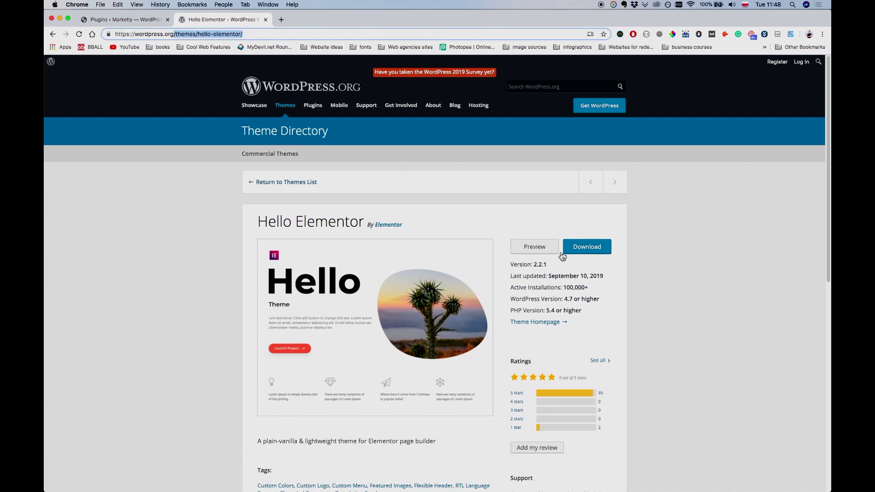
{"action": "left_click", "coordinate": [700, 263]}
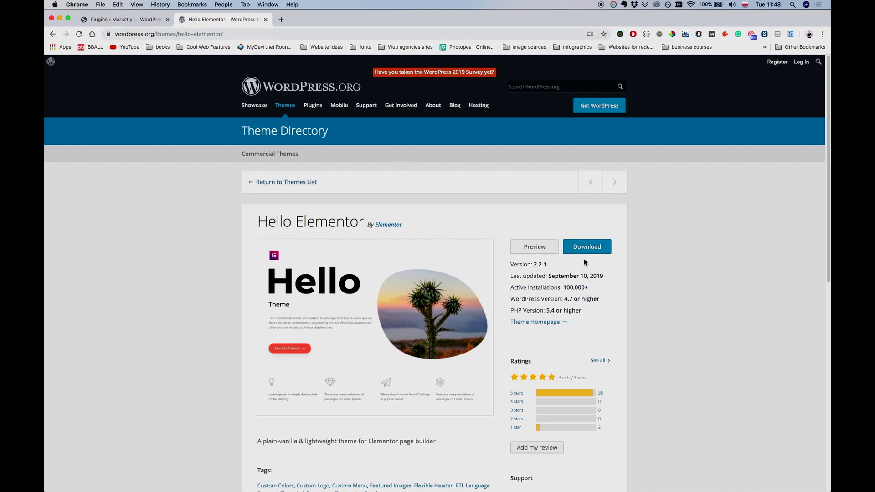
{"action": "left_click", "coordinate": [112, 21]}
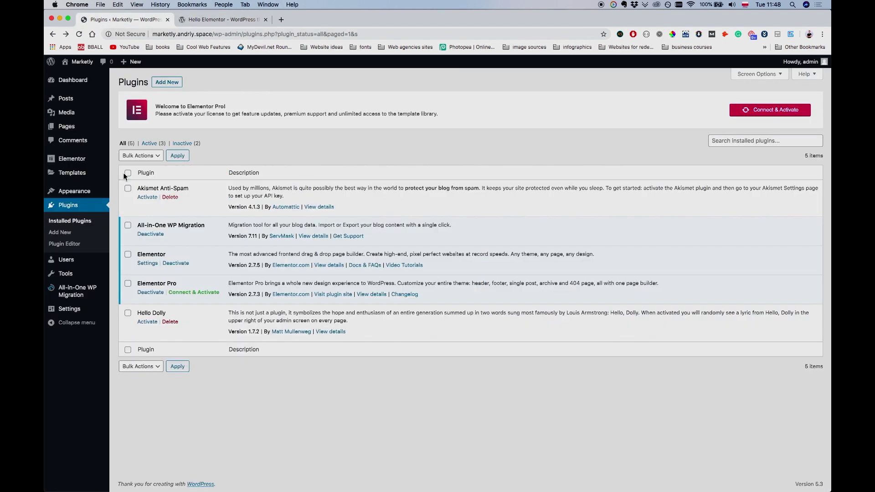
- Upload hello-elementor.2.2.1.zip through Themes > Add New > Upload Theme and install it
{"action": "mouse_move", "coordinate": [75, 193]}
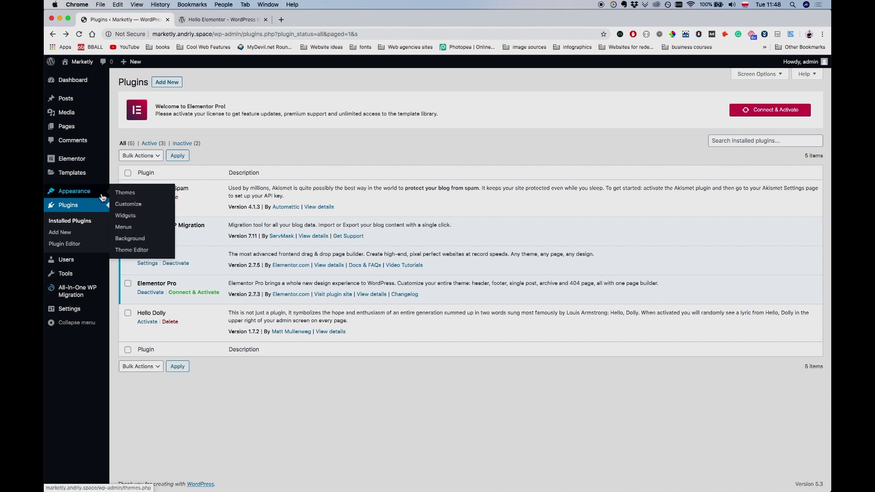
{"action": "left_click", "coordinate": [126, 193]}
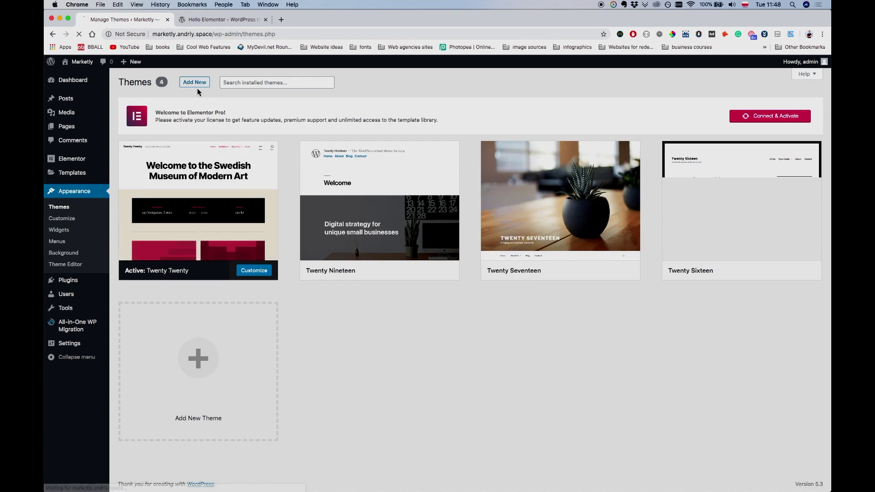
{"action": "left_click", "coordinate": [196, 85]}
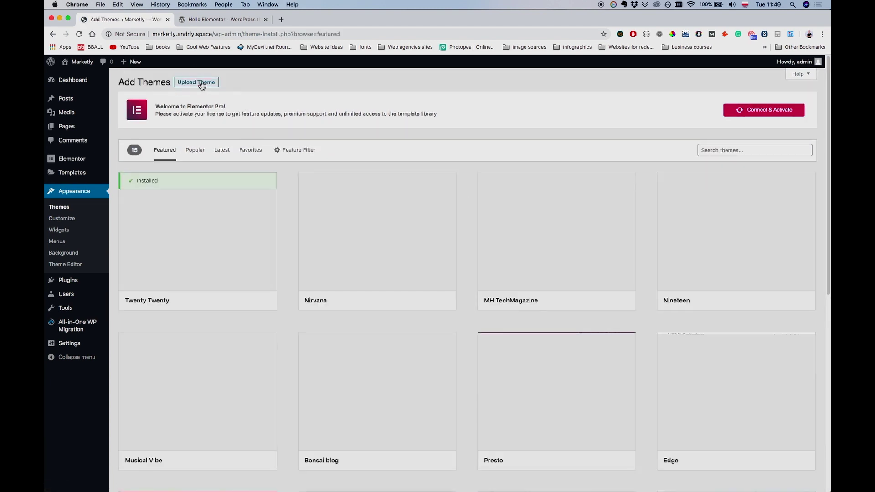
{"action": "left_click", "coordinate": [201, 85]}
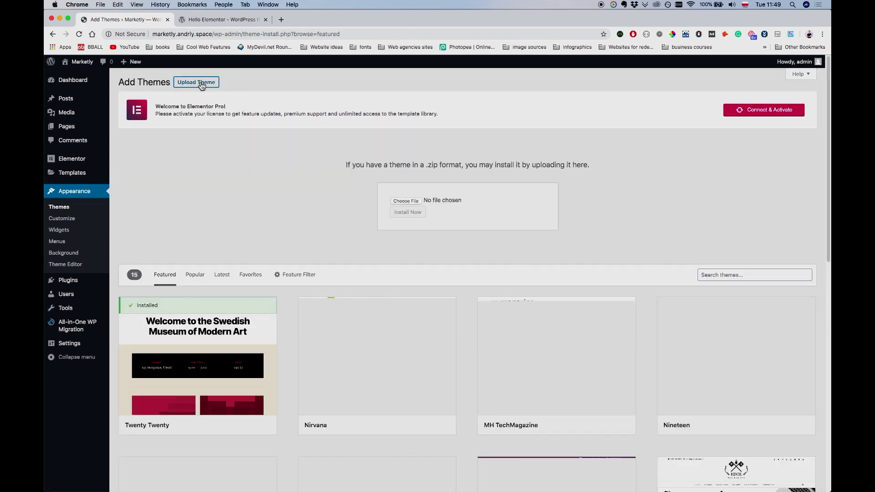
{"action": "left_click", "coordinate": [407, 201]}
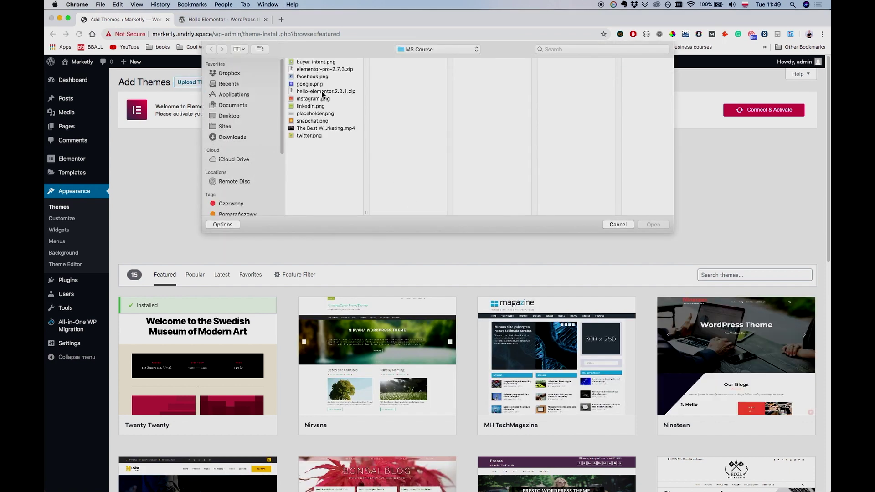
{"action": "left_click", "coordinate": [322, 91]}
{"action": "left_click", "coordinate": [652, 226]}
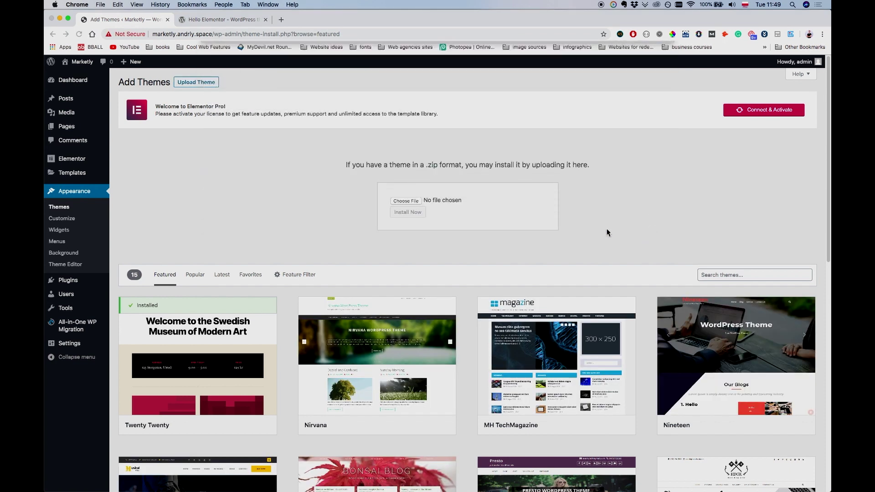
{"action": "left_click", "coordinate": [413, 217]}
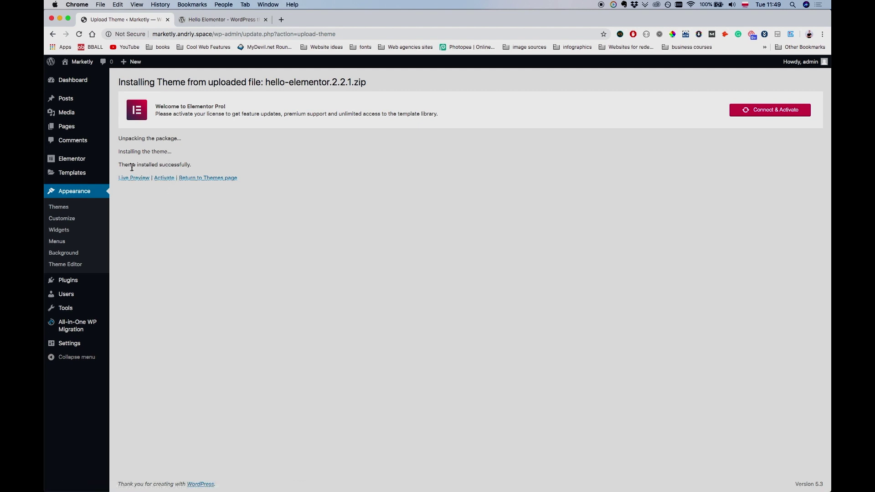
- Activate Hello Elementor, preview the site's front page, then open the All Pages list
{"action": "left_click", "coordinate": [170, 181]}
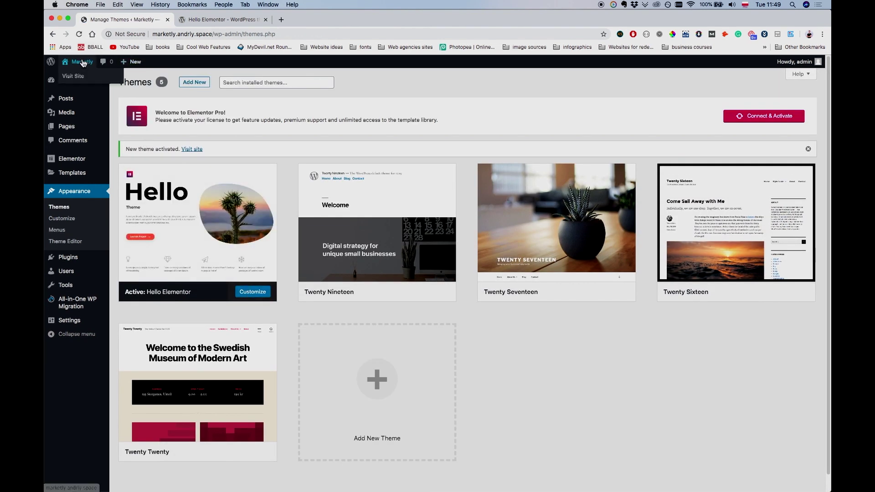
{"action": "left_click", "coordinate": [133, 62], "text": "super"}
{"action": "left_click", "coordinate": [211, 23]}
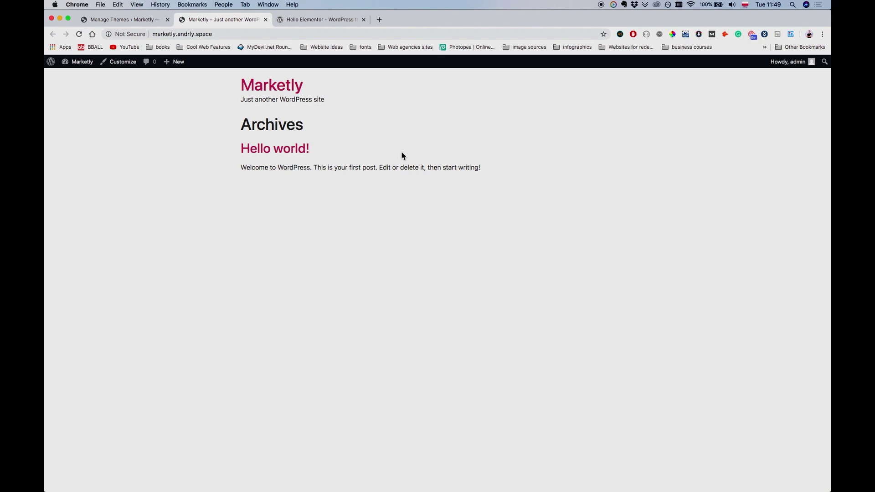
{"action": "left_click", "coordinate": [103, 20]}
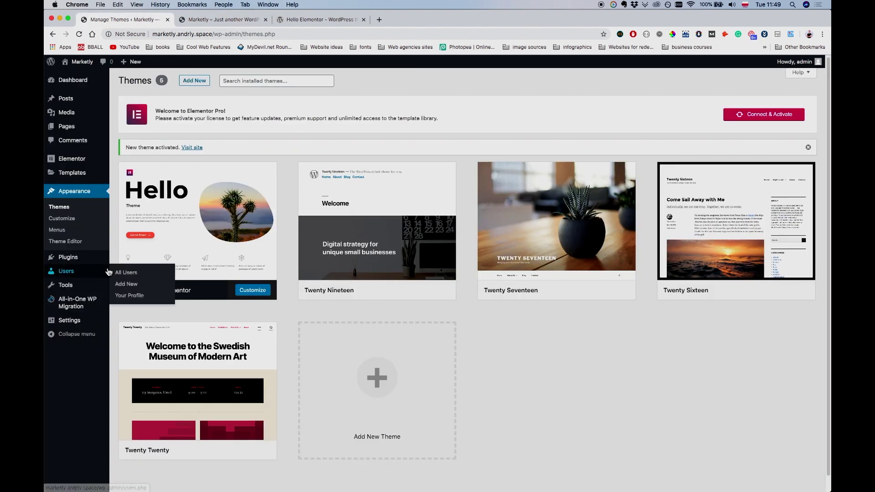
{"action": "mouse_move", "coordinate": [84, 129]}
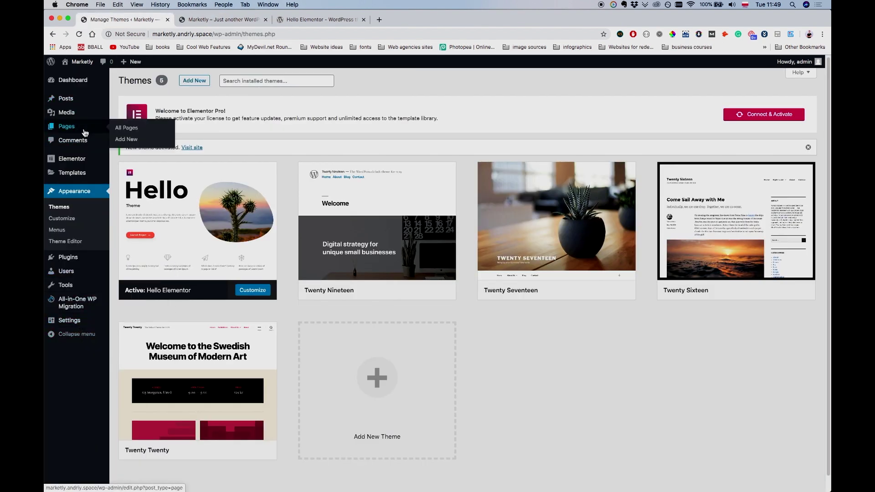
{"action": "left_click", "coordinate": [129, 132]}
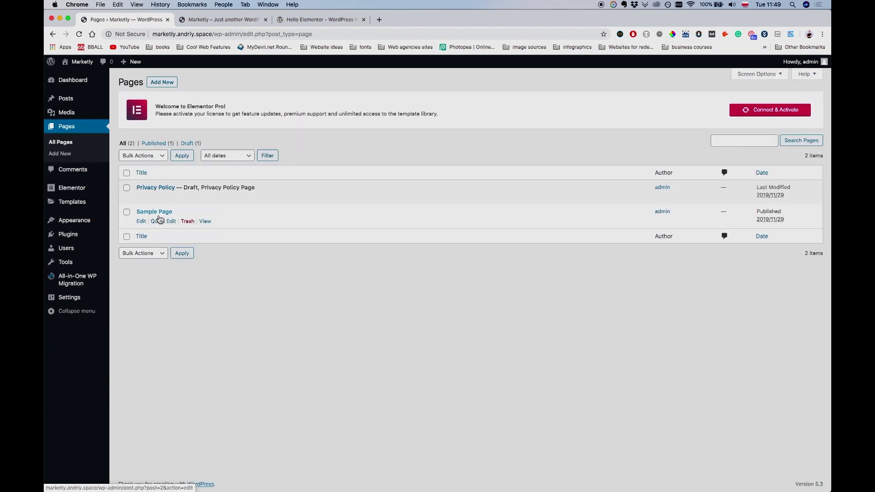
- Open the Sample Page in the editor and retitle it 'Home'
{"action": "left_click", "coordinate": [142, 222]}
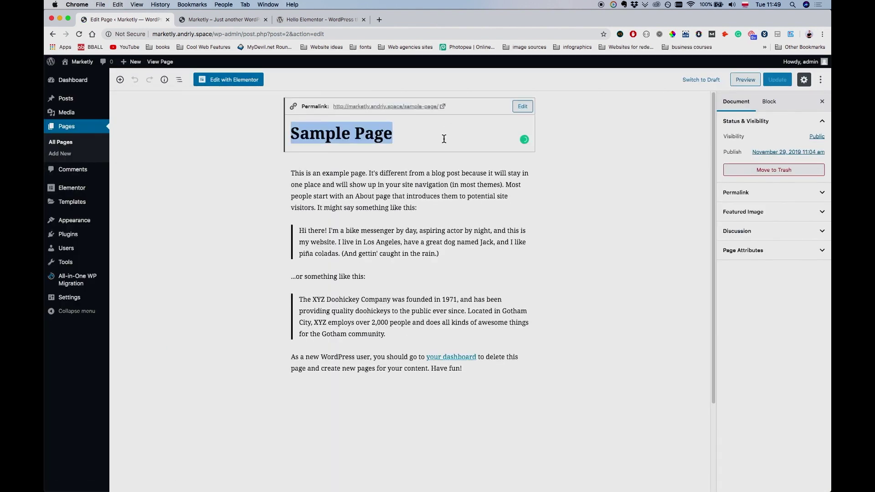
{"action": "type", "text": "Homepag"}
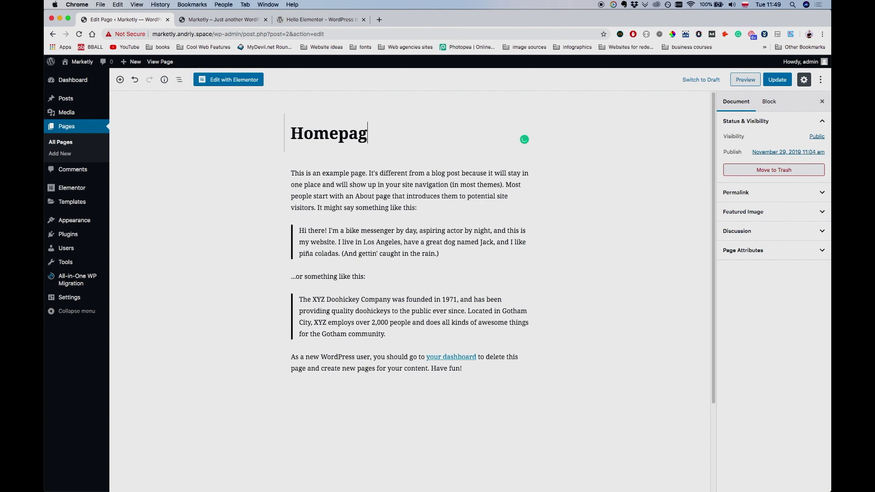
{"action": "key", "text": "Delete"}
{"action": "key", "text": "Delete"}
{"action": "key", "text": "Delete"}
{"action": "key", "text": "Delete"}
- Delete the opening paragraph and the 'Hi there' quote block
{"action": "left_click", "coordinate": [501, 210]}
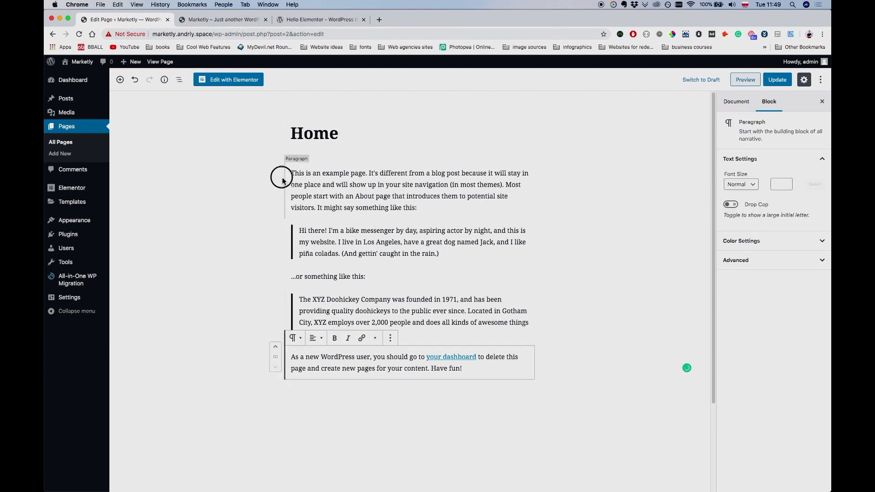
{"action": "left_click", "coordinate": [303, 177]}
{"action": "triple_click", "coordinate": [304, 176]}
{"action": "key", "text": "BackSpace"}
{"action": "key", "text": "Delete"}
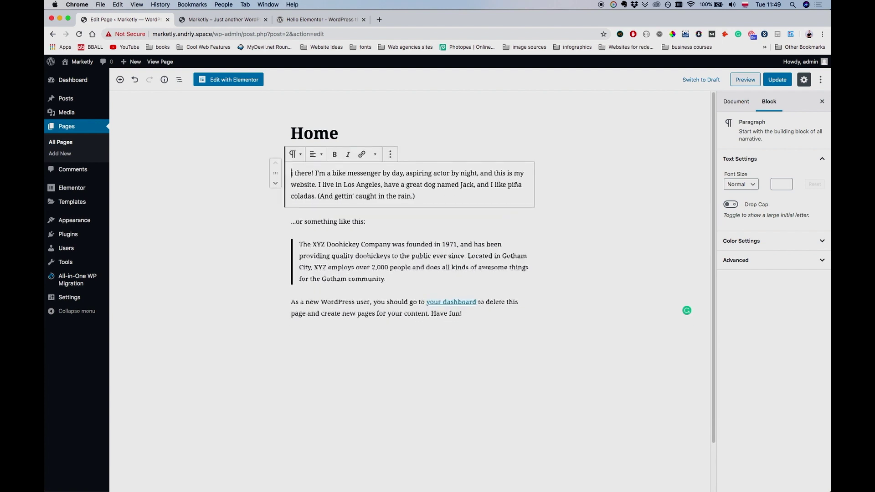
{"action": "key", "text": "super+a"}
{"action": "key", "text": "BackSpace"}
{"action": "key", "text": "Delete"}
- Clear the remaining quote and paragraphs so the page is empty, then update it
{"action": "key", "text": "super+a"}
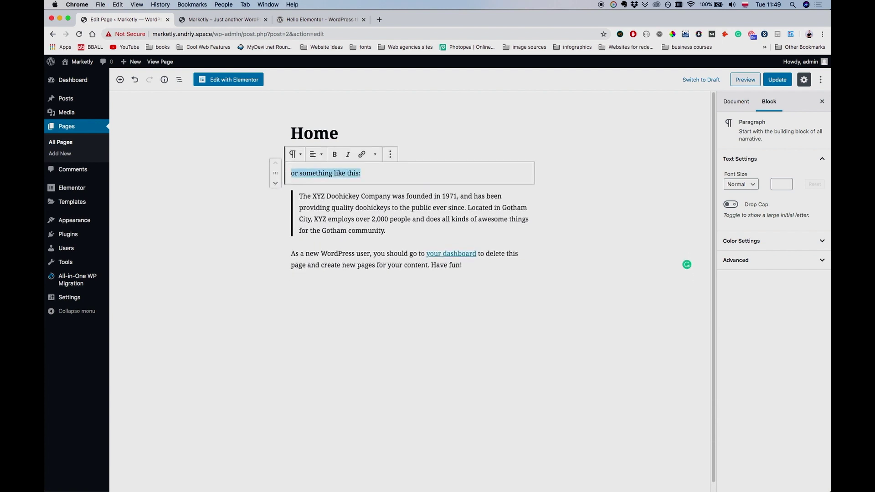
{"action": "key", "text": "BackSpace"}
{"action": "key", "text": "Delete"}
{"action": "key", "text": "super+a"}
{"action": "key", "text": "BackSpace"}
{"action": "key", "text": "Delete"}
{"action": "key", "text": "Delete"}
{"action": "key", "text": "super+a"}
{"action": "key", "text": "BackSpace"}
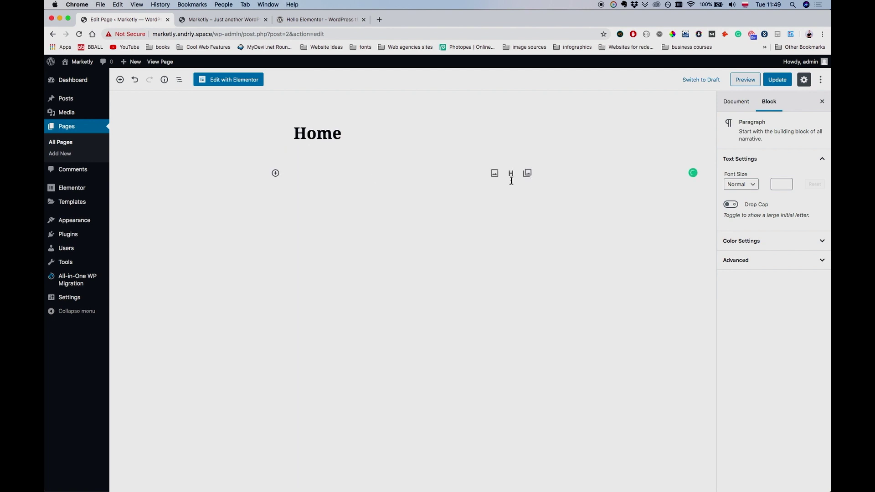
{"action": "left_click", "coordinate": [772, 83]}
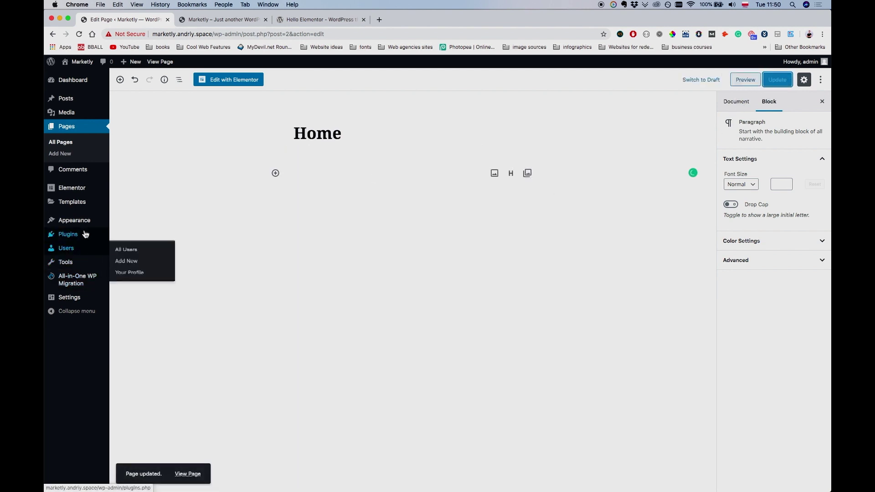
{"action": "mouse_move", "coordinate": [62, 297]}
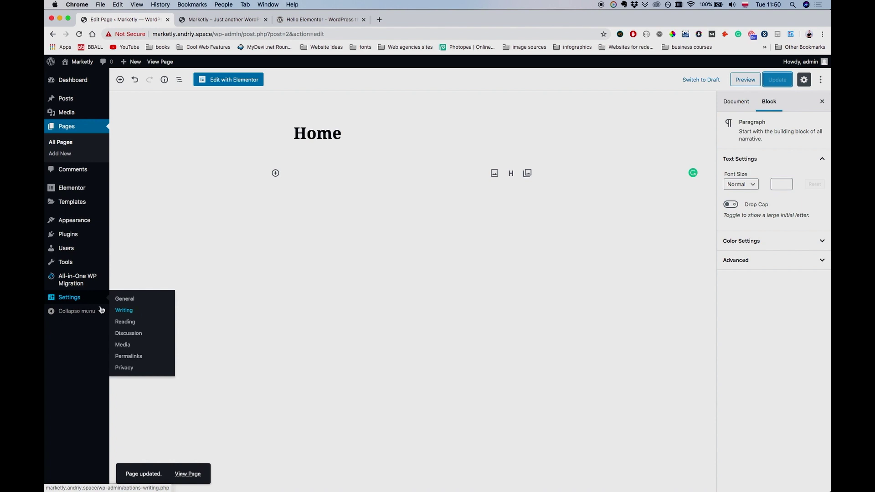
- In Reading Settings, choose 'A static page' with Home as the Homepage and save
{"action": "left_click", "coordinate": [124, 321]}
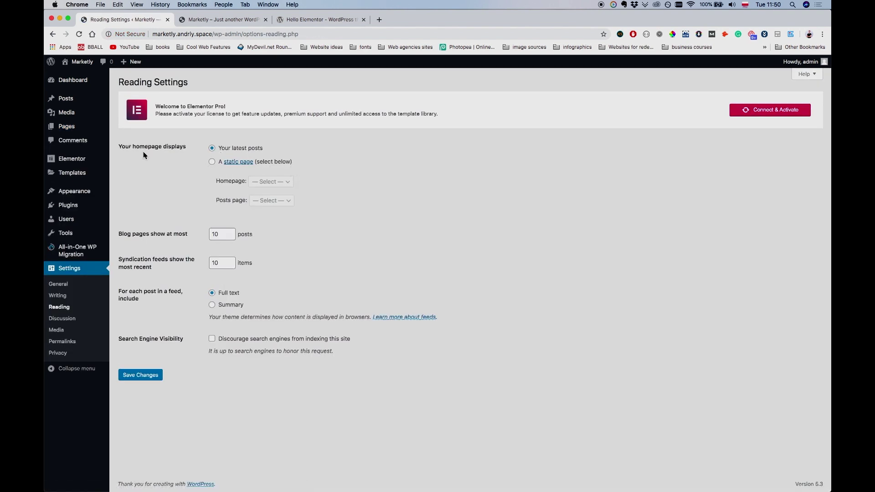
{"action": "left_click_drag", "start_coordinate": [120, 148], "coordinate": [179, 144]}
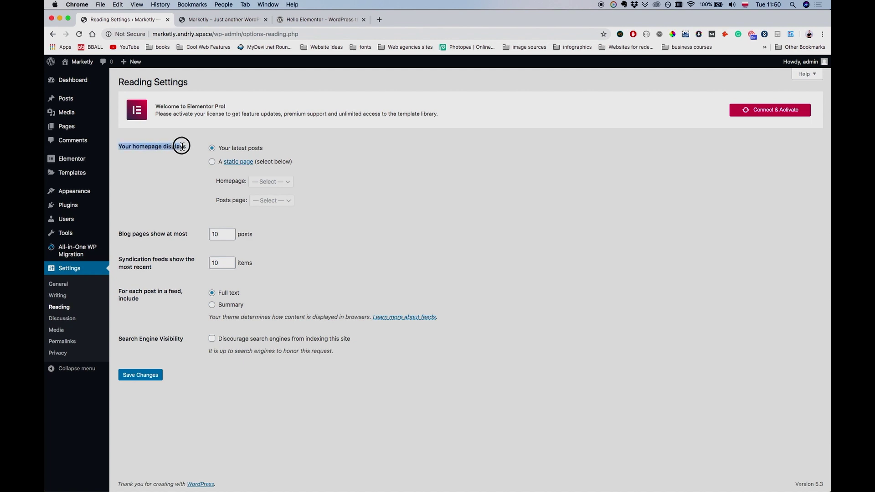
{"action": "left_click", "coordinate": [186, 166]}
{"action": "left_click", "coordinate": [213, 163]}
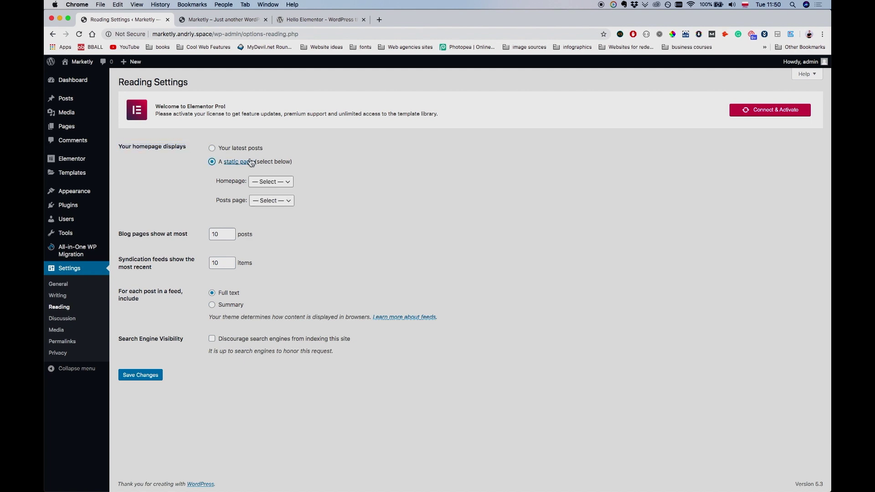
{"action": "left_click", "coordinate": [283, 182]}
{"action": "left_click", "coordinate": [284, 190]}
{"action": "left_click", "coordinate": [144, 381]}
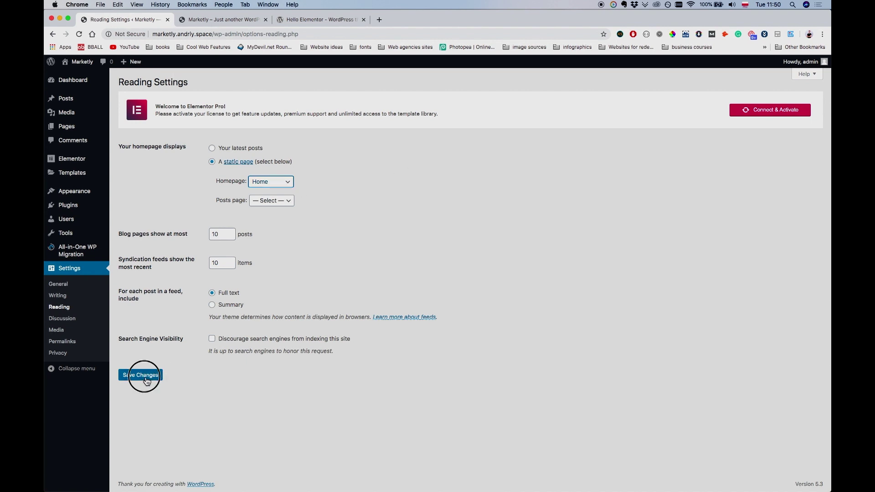
{"action": "left_click", "coordinate": [207, 20]}
- Reload the live site to confirm Home now appears as the front page
{"action": "left_click", "coordinate": [79, 35]}
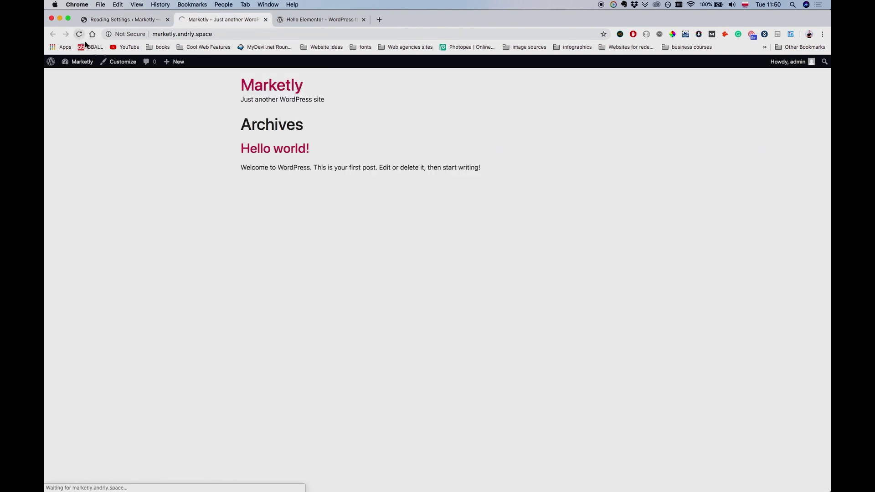